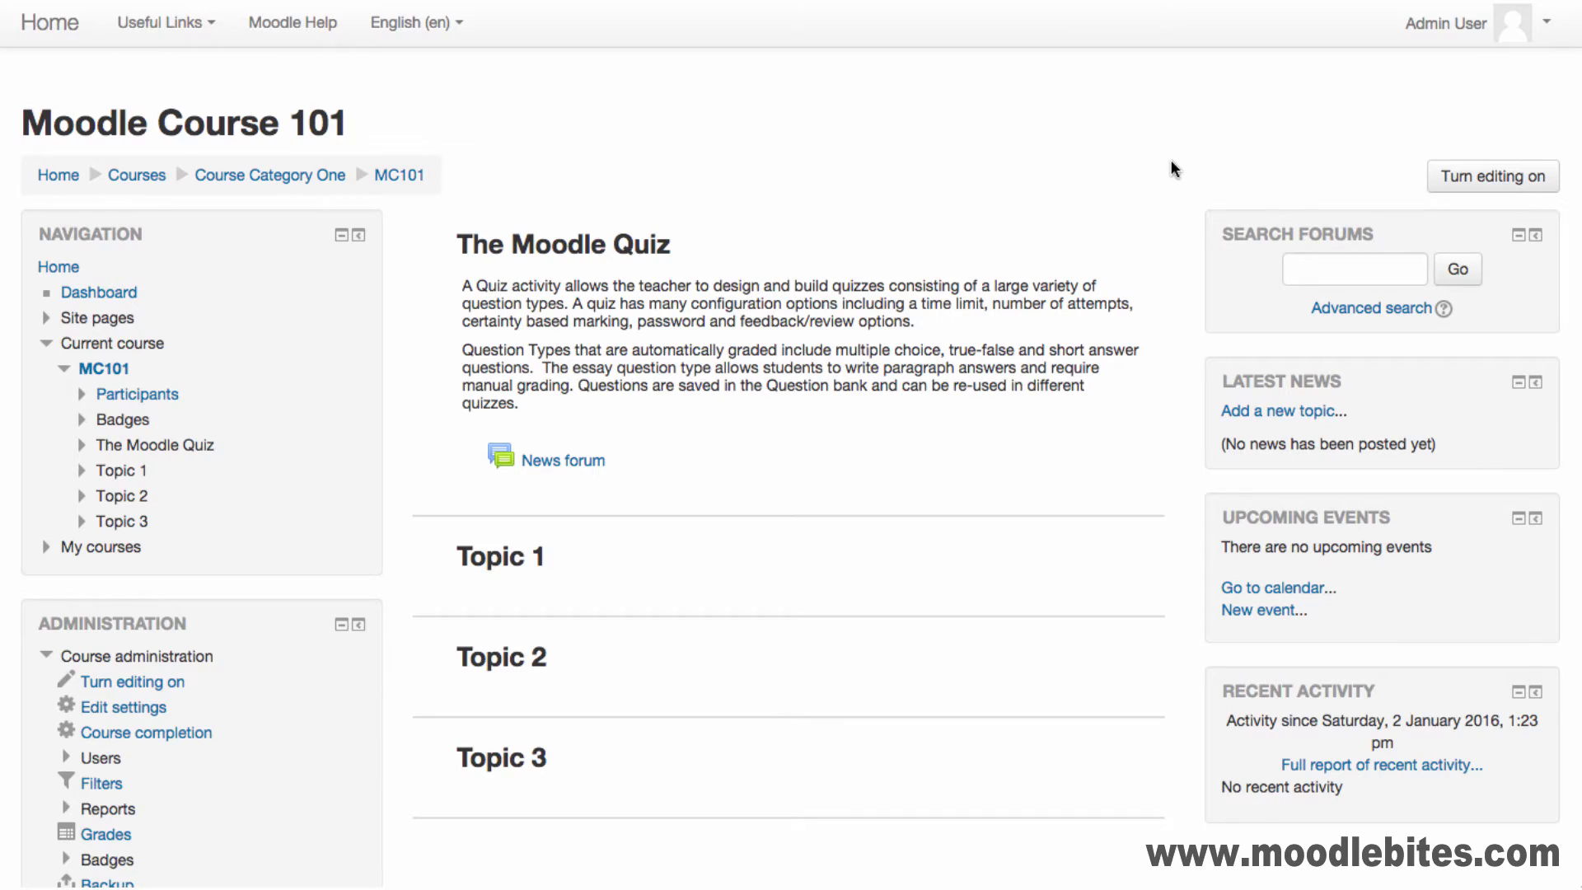
Turn on course editing and add a Quiz activity to The Moodle Quiz section
click(1461, 179)
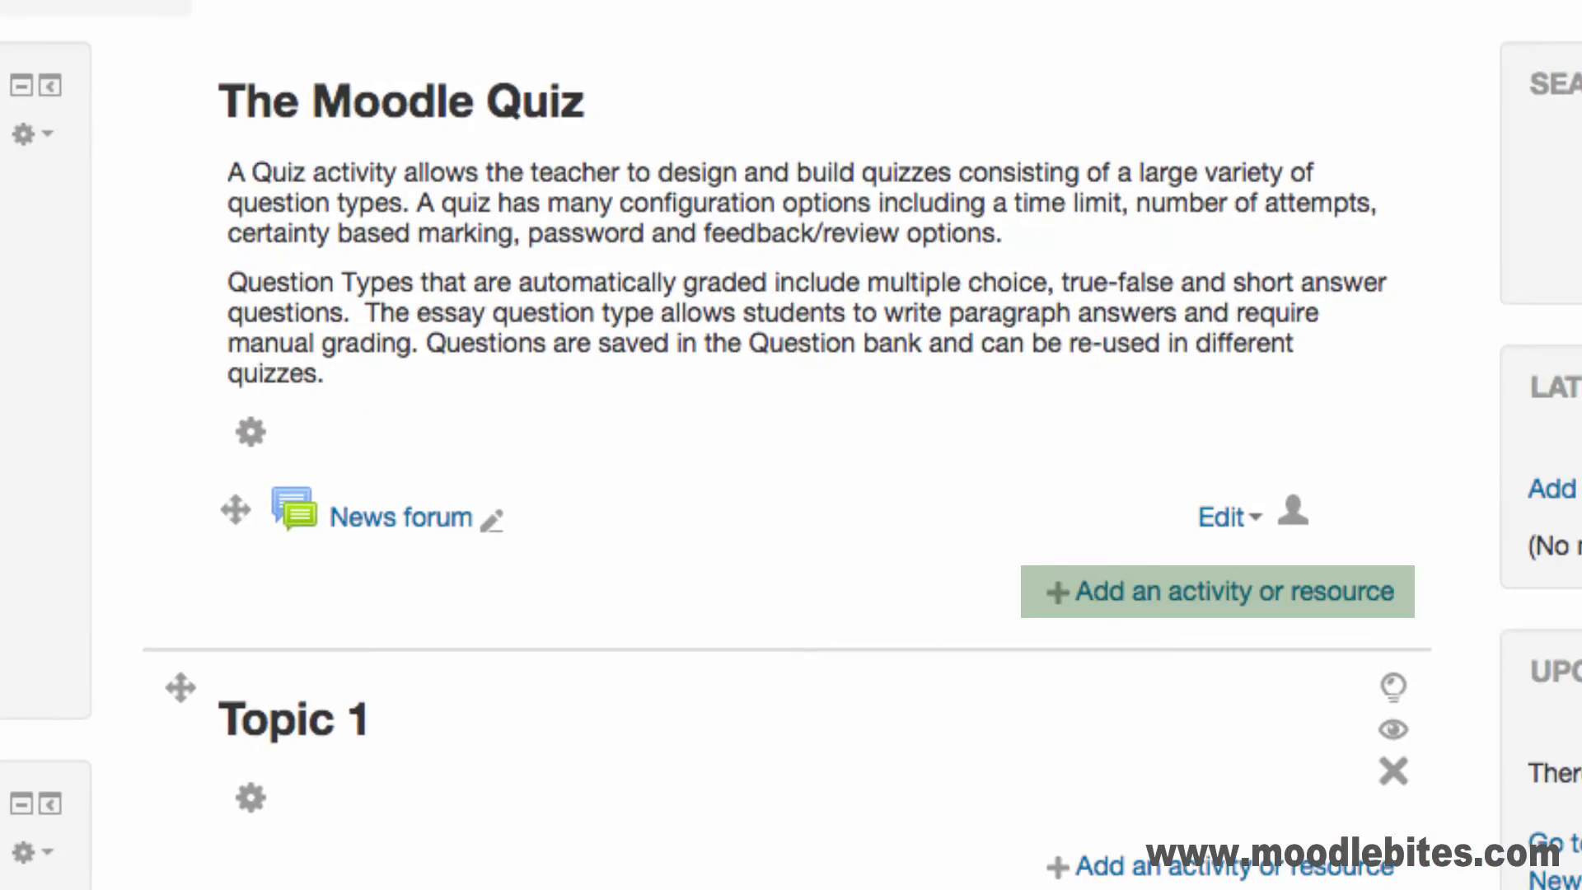
click(1165, 605)
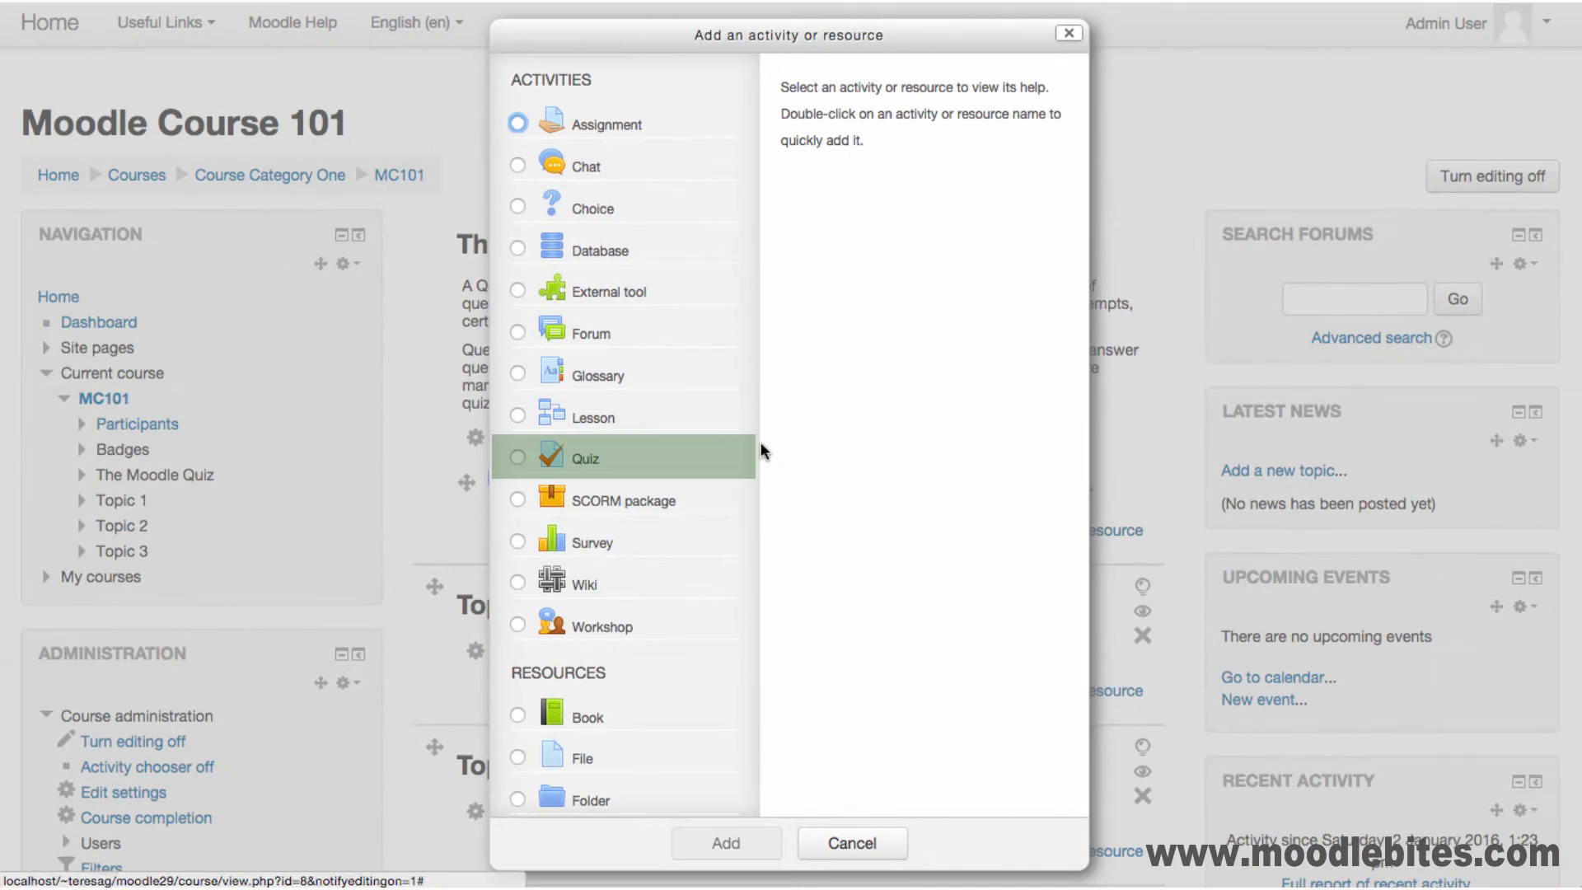
click(595, 455)
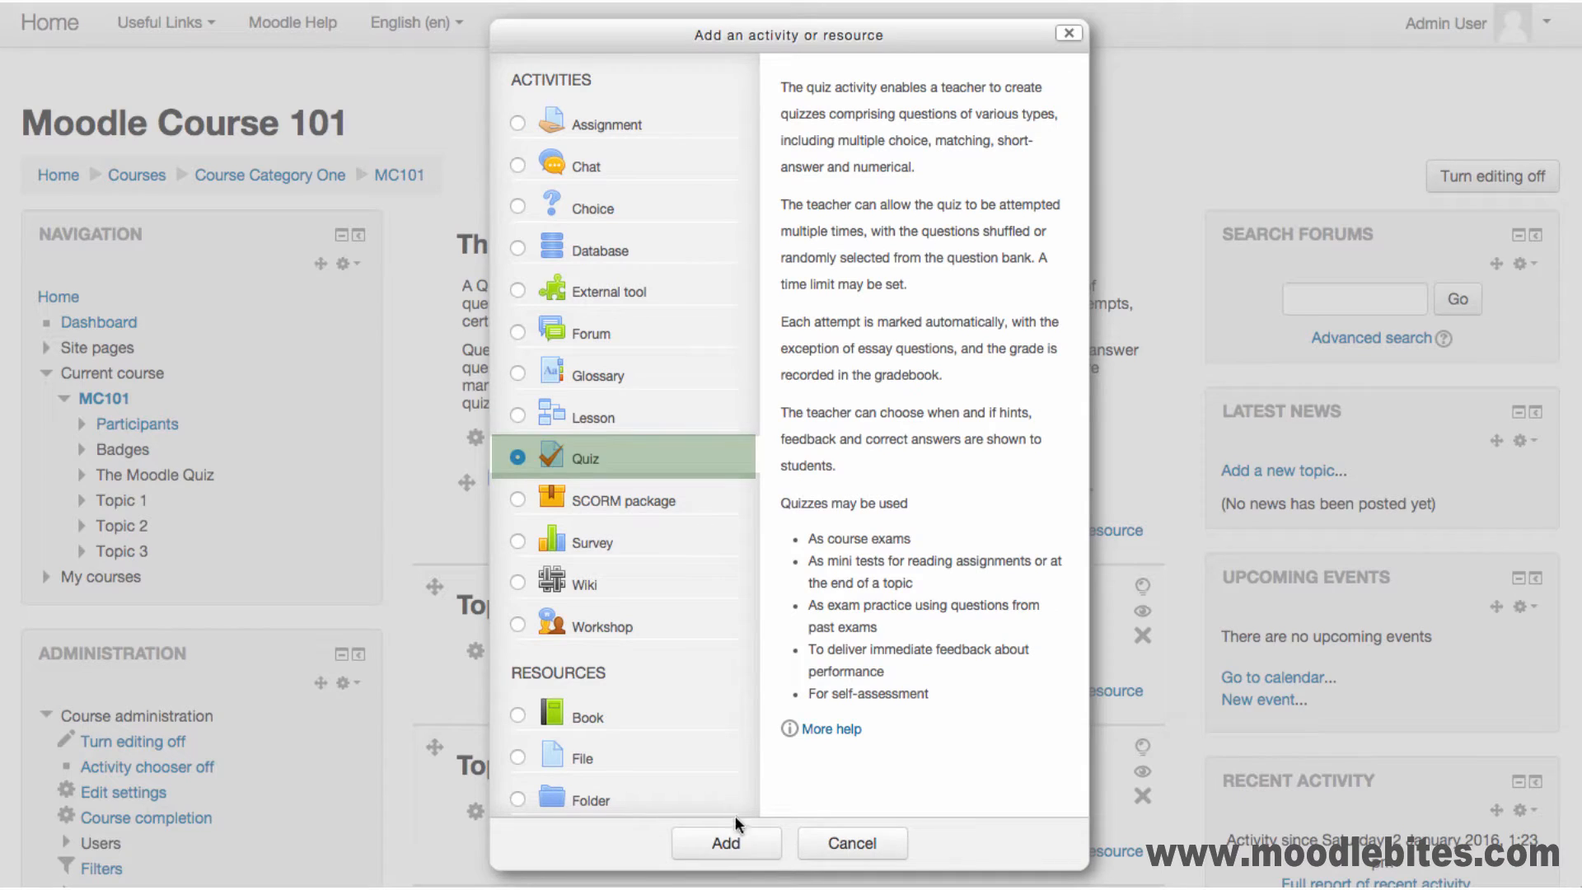
click(732, 842)
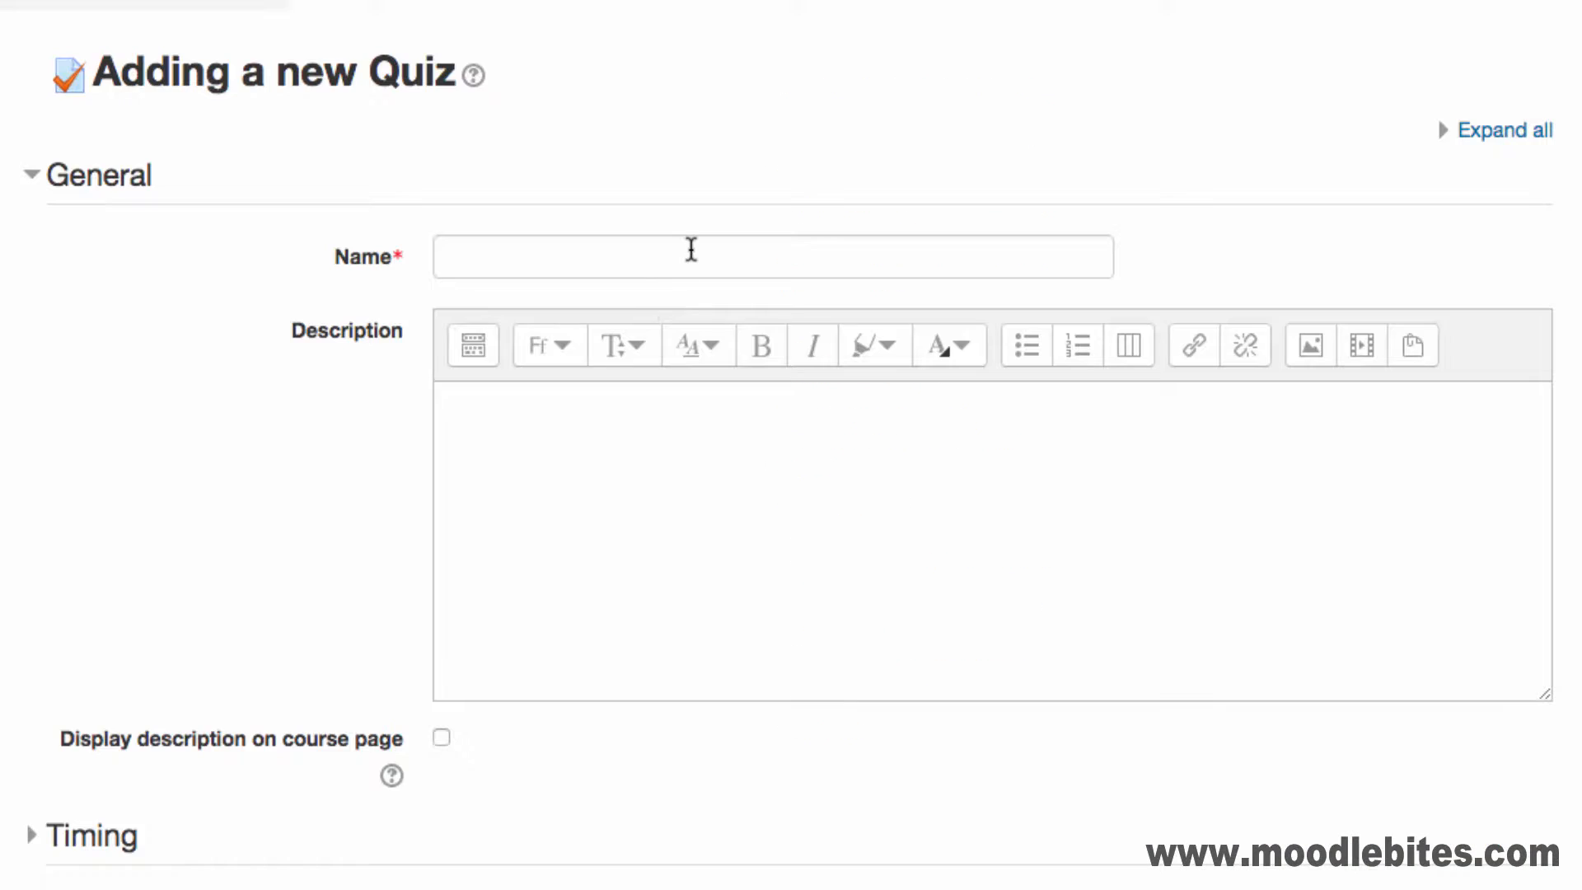
Name the quiz "Pre Course Quiz" and enter a description beginning "Use this quiz activity to check your knowledge before the course."
click(691, 250)
text(Pre)
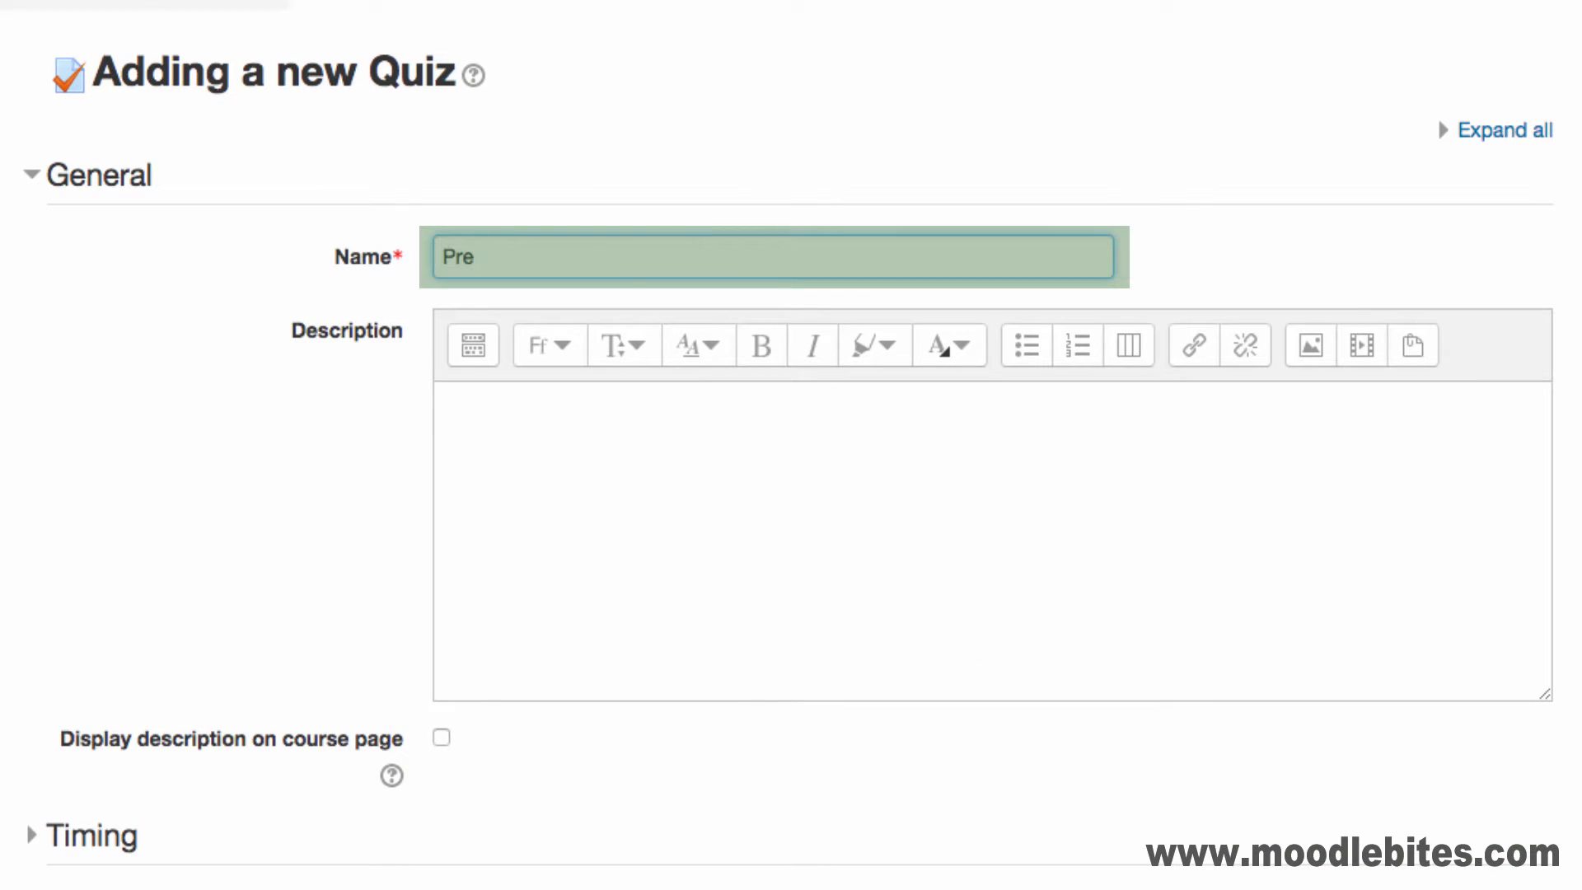
text( Course Quiz)
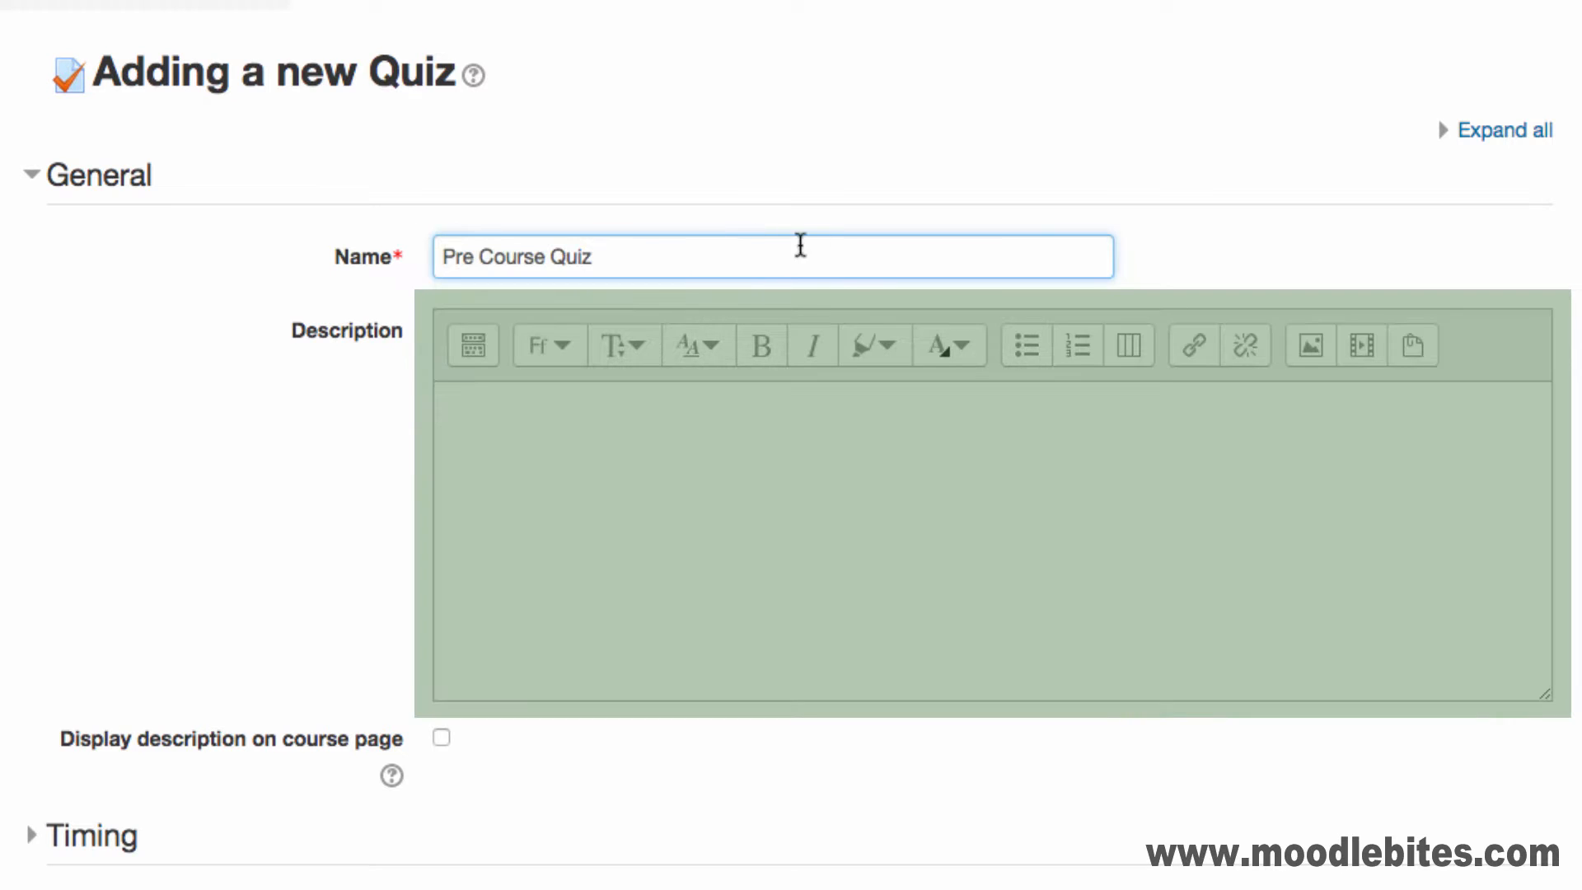
click(842, 448)
text(Use this quiz activity to check your knowledge before the course.  There is a time limit for this quiz which will be open until the first day of class. Use the options provided to indicate your certainty for each question. There will be regular reviews which will help you find areas for improvement and a final quiz at the end of the course.)
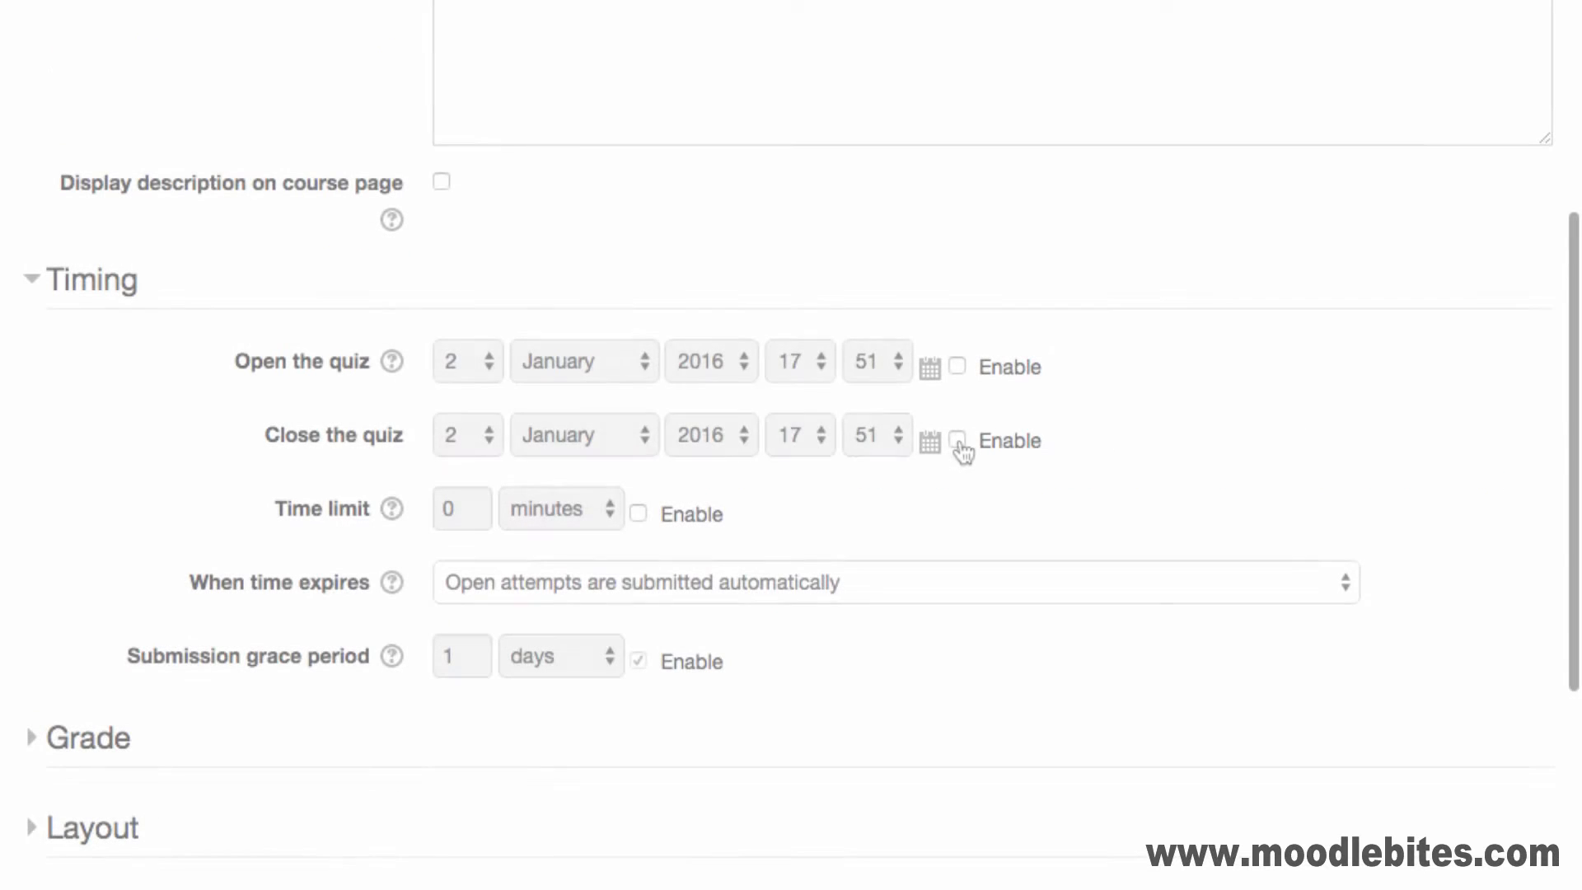
Enable the quiz closing date and set it to 4 January 2016 at 09:00
click(959, 441)
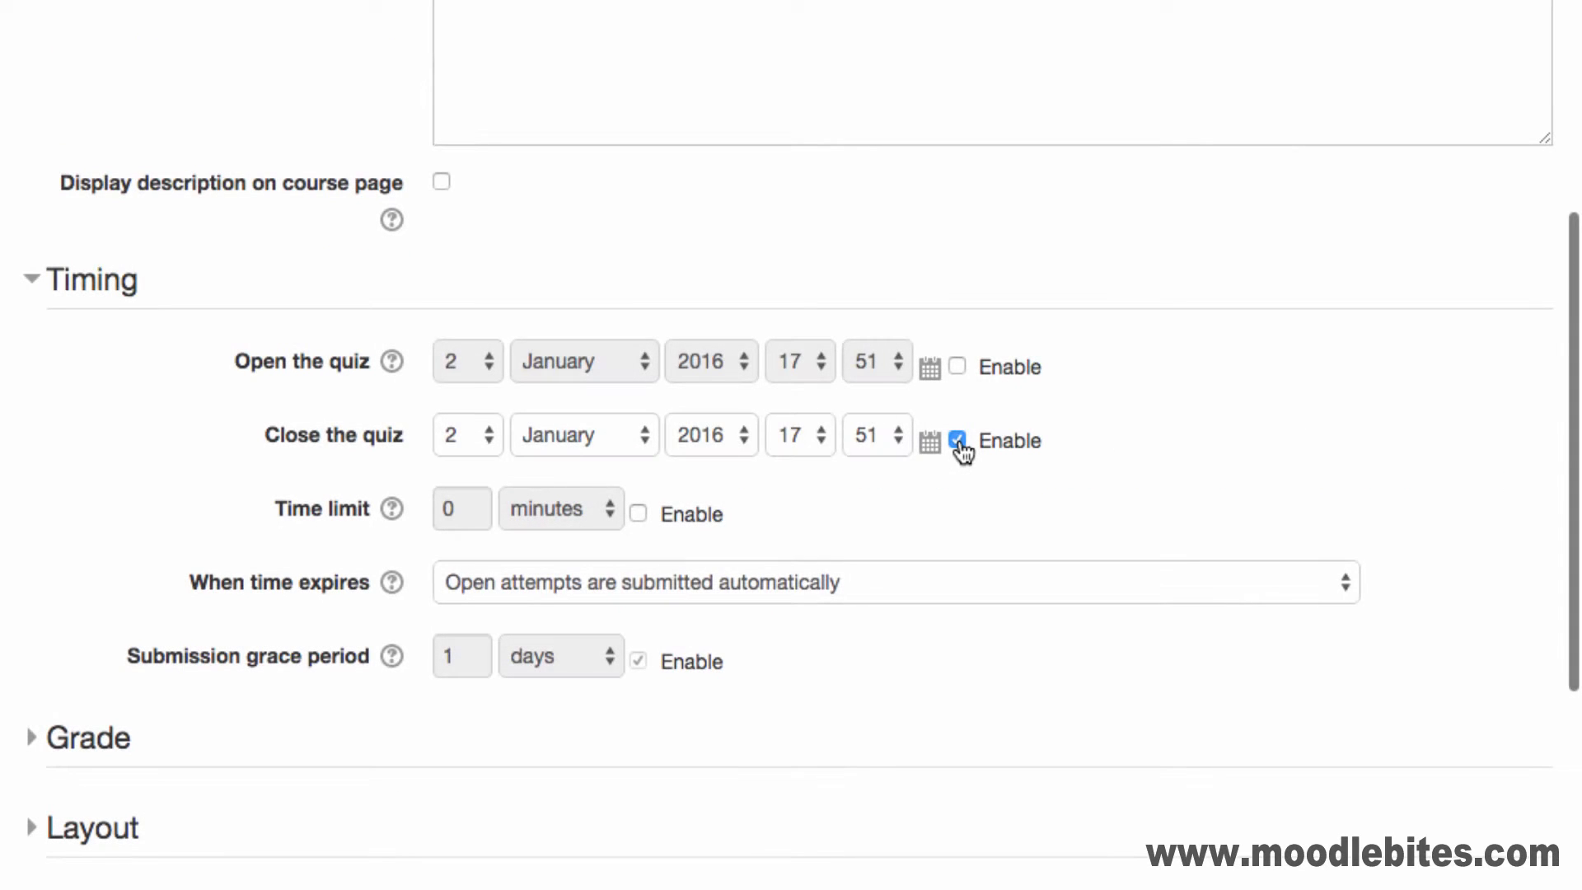
click(929, 442)
click(540, 193)
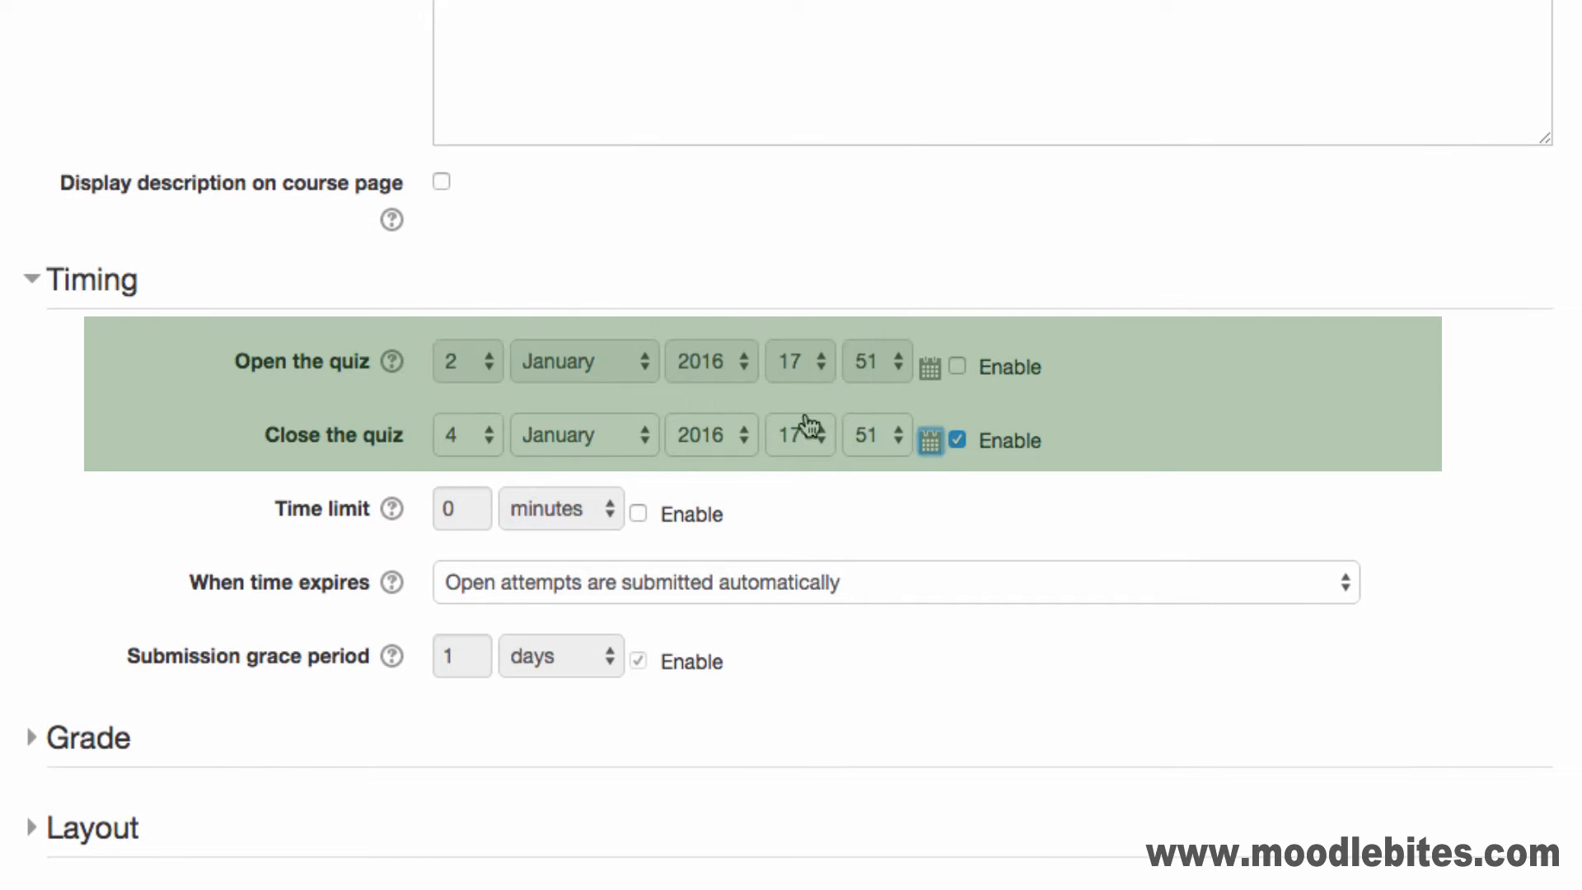
click(801, 434)
click(803, 216)
Enable the quiz time limit and set it to 15 minutes
click(639, 512)
click(610, 508)
click(610, 508)
double_click(465, 508)
text(15)
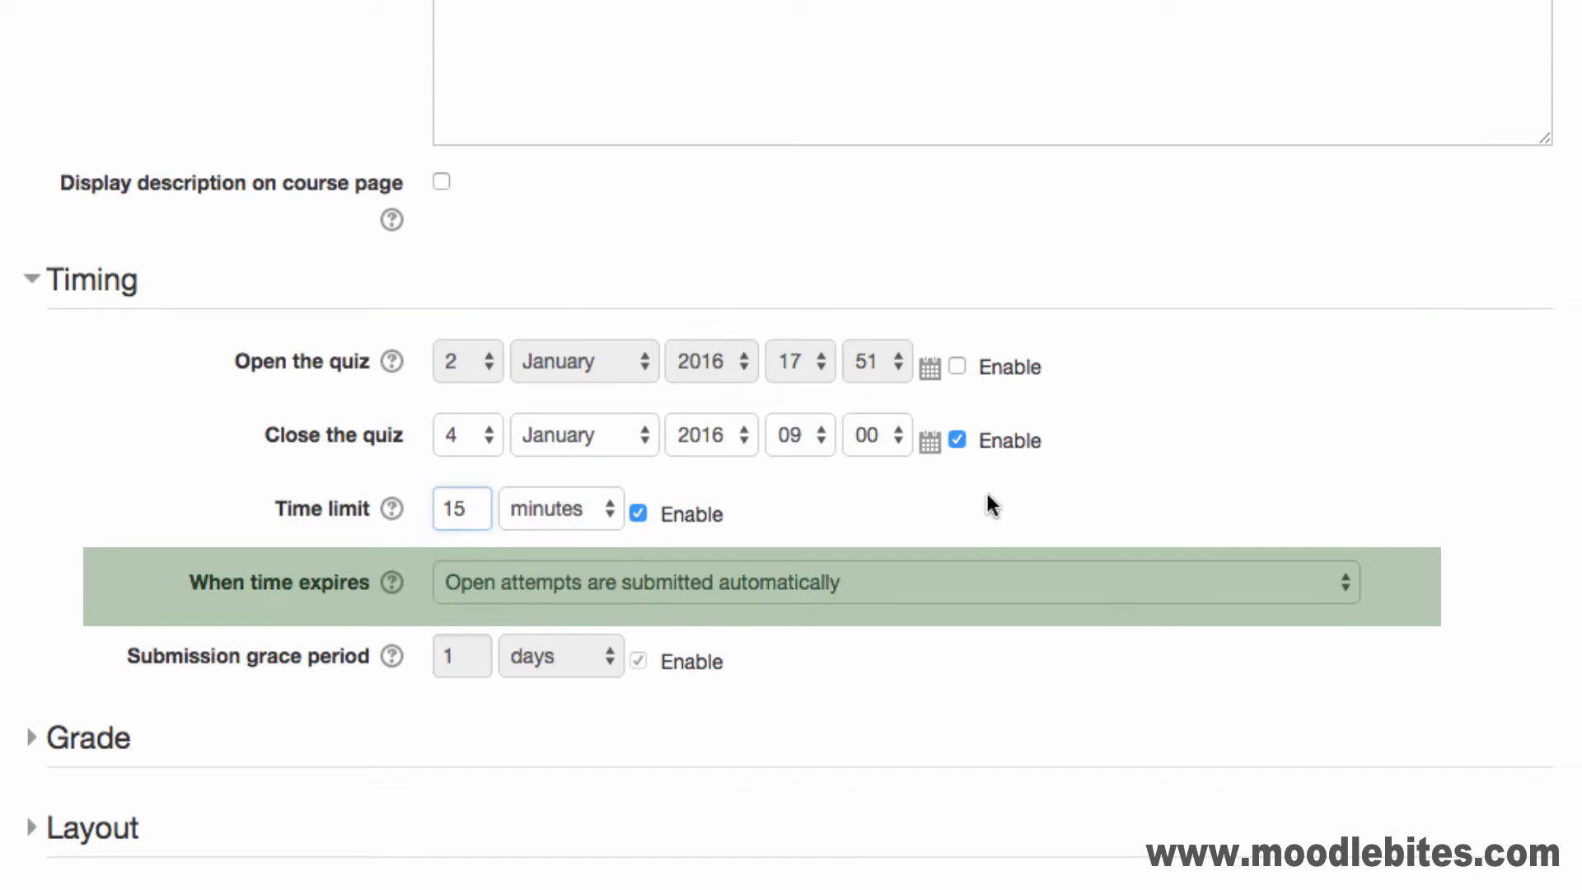
Allow a grace period for submitting open attempts without answering more questions when time expires, keeping its unit as days
click(1347, 583)
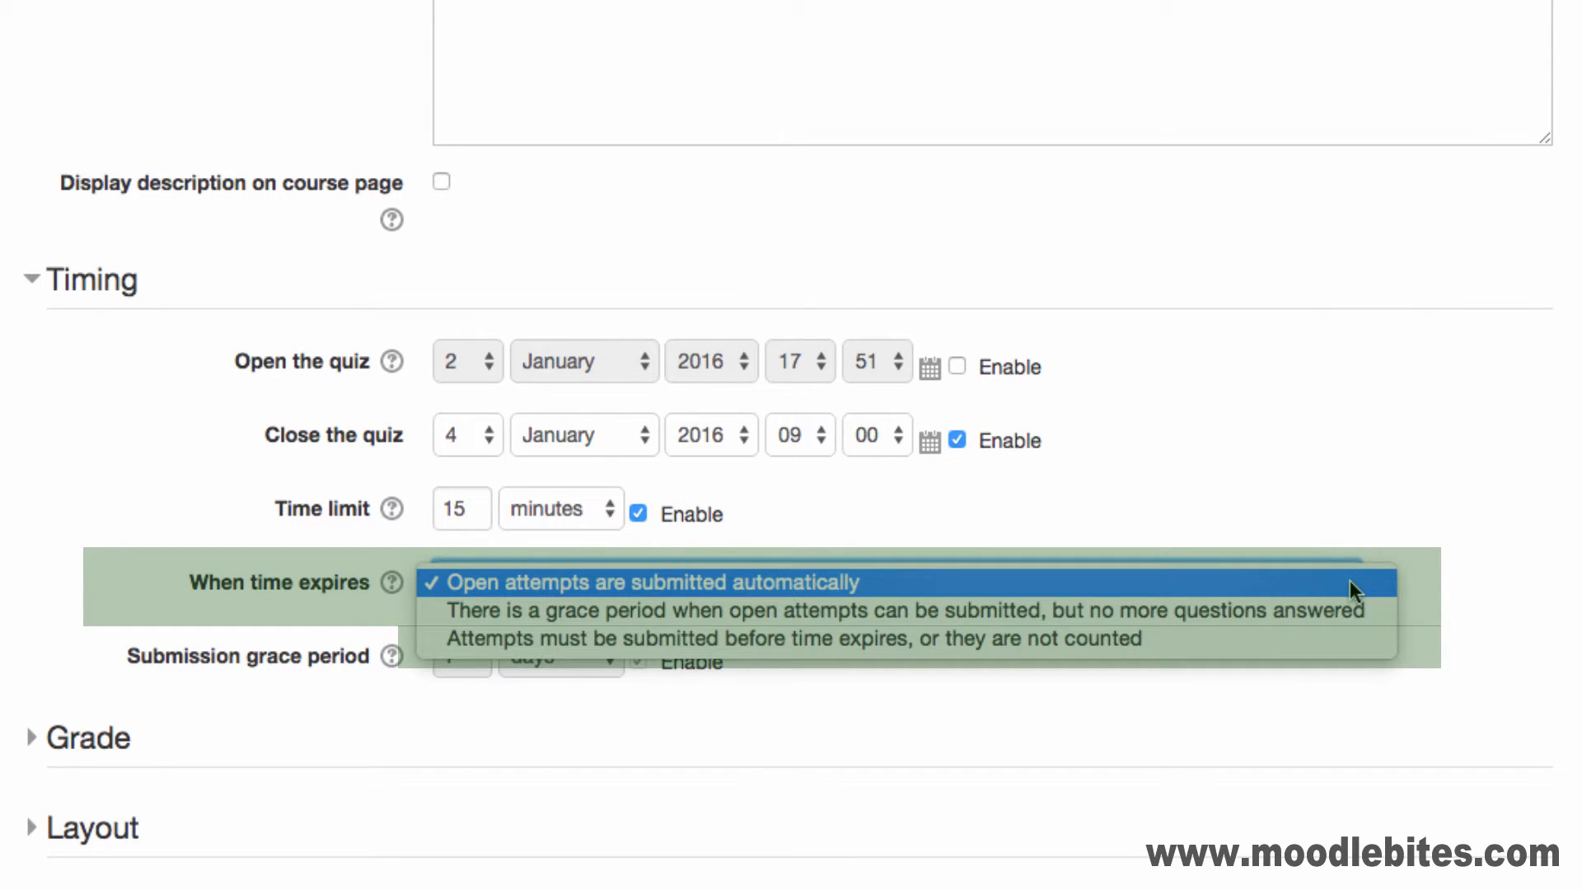
click(1382, 610)
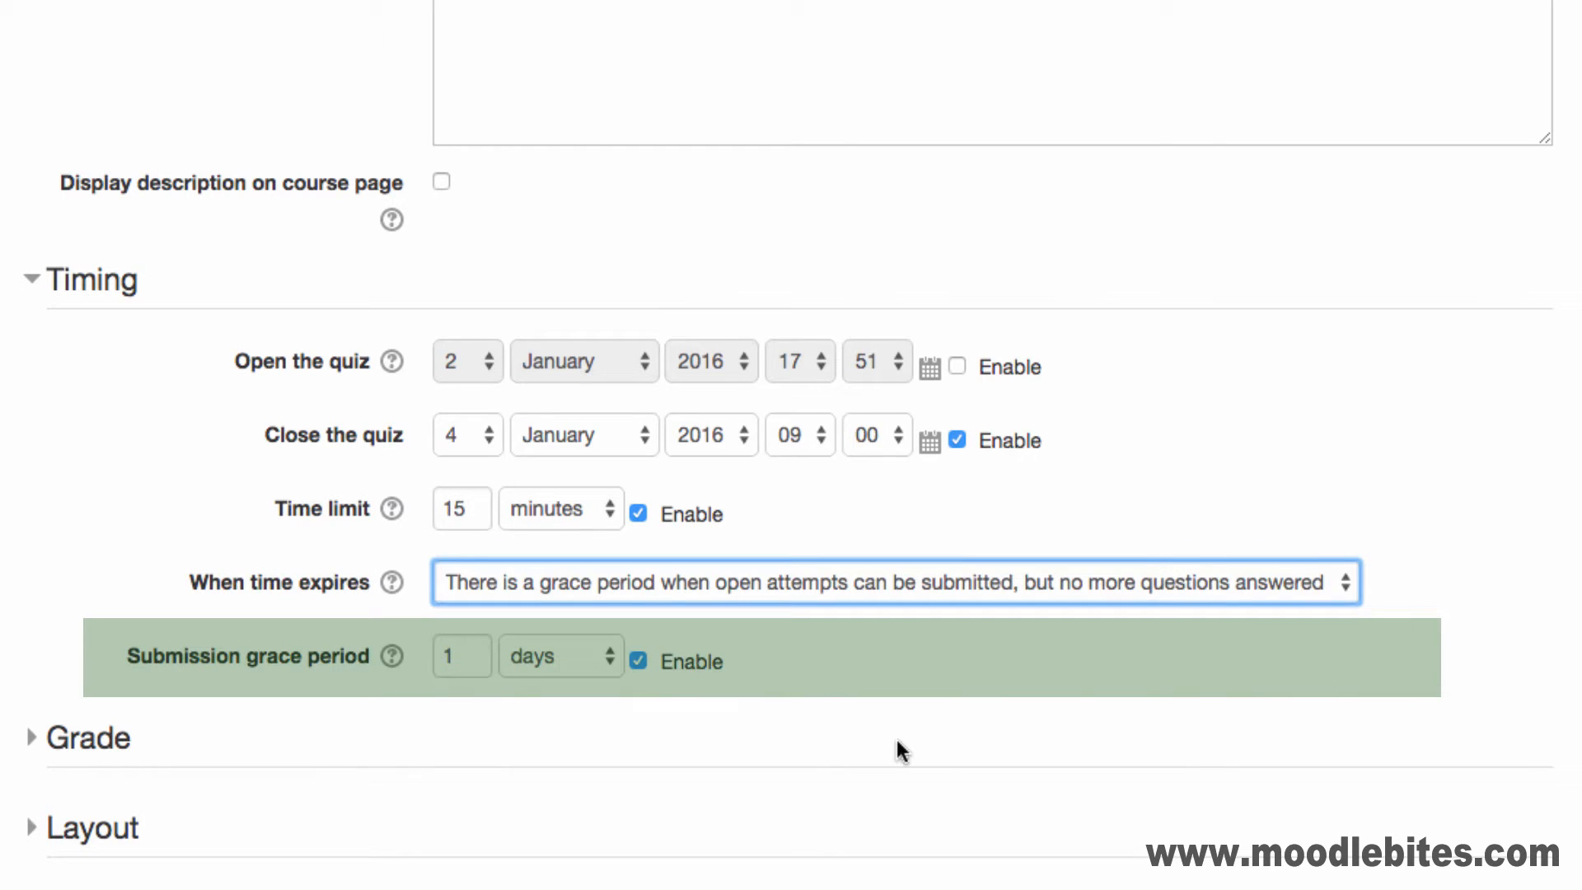
click(610, 659)
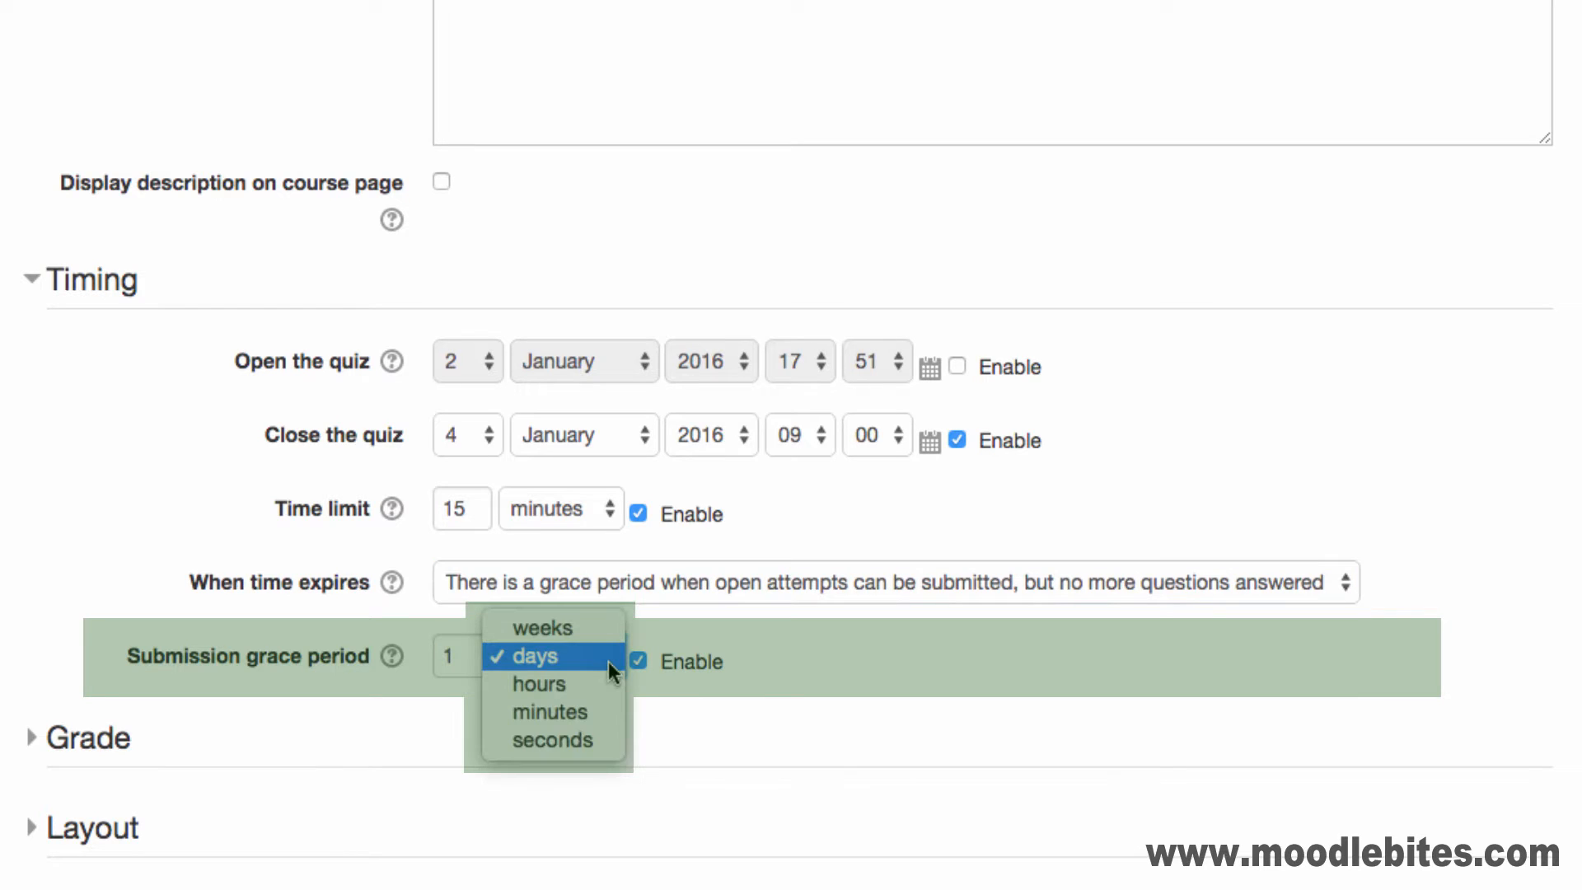
click(608, 660)
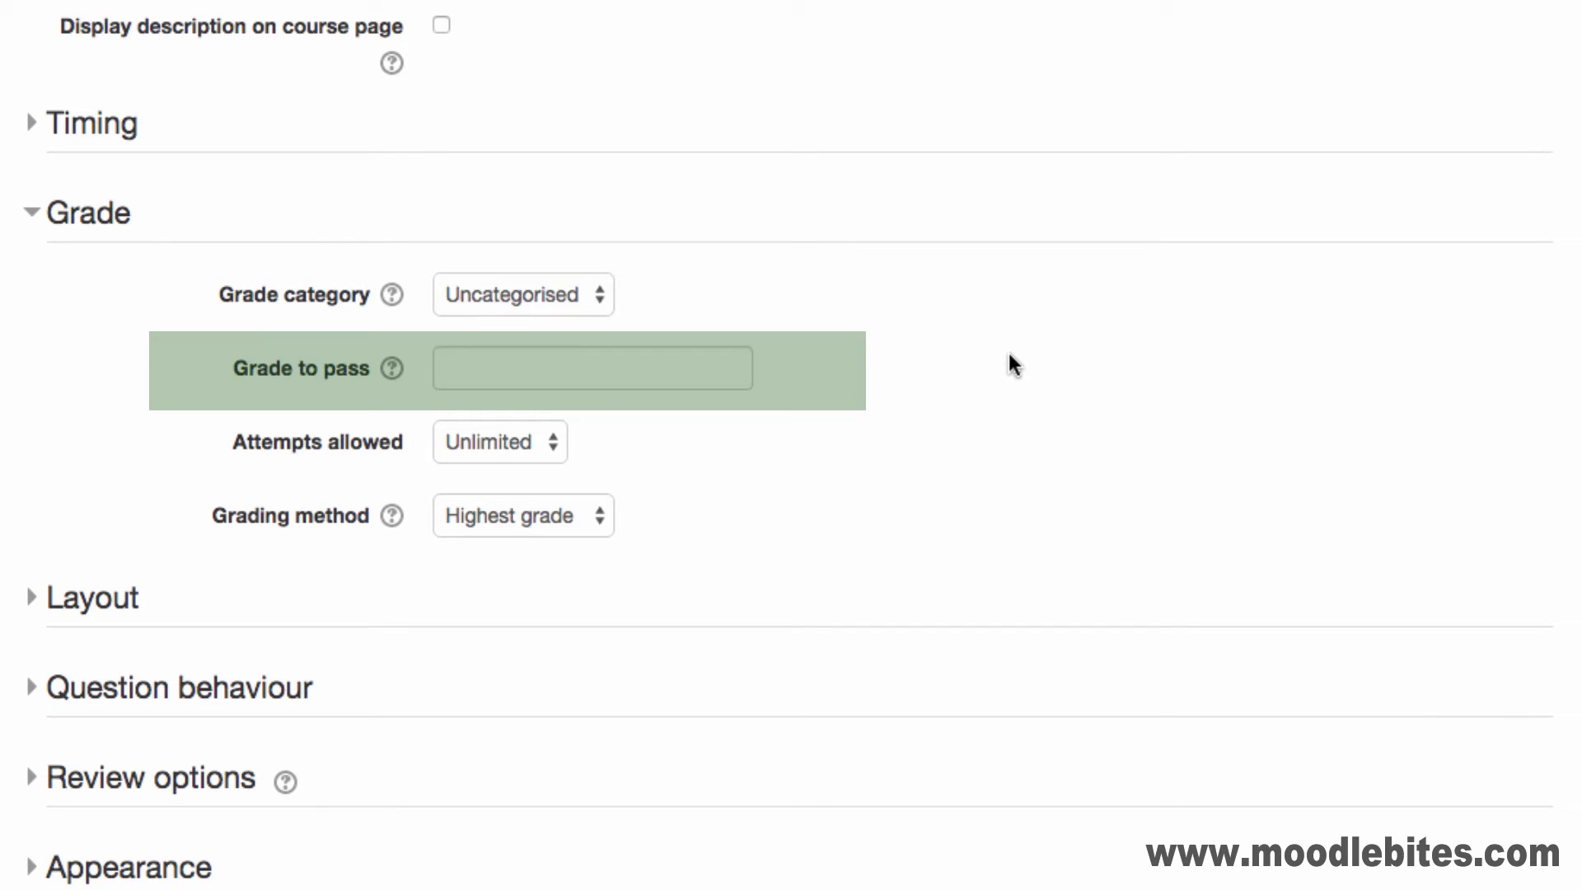
Set the attempts allowed to 3 and keep Highest grade as the grading method
click(553, 445)
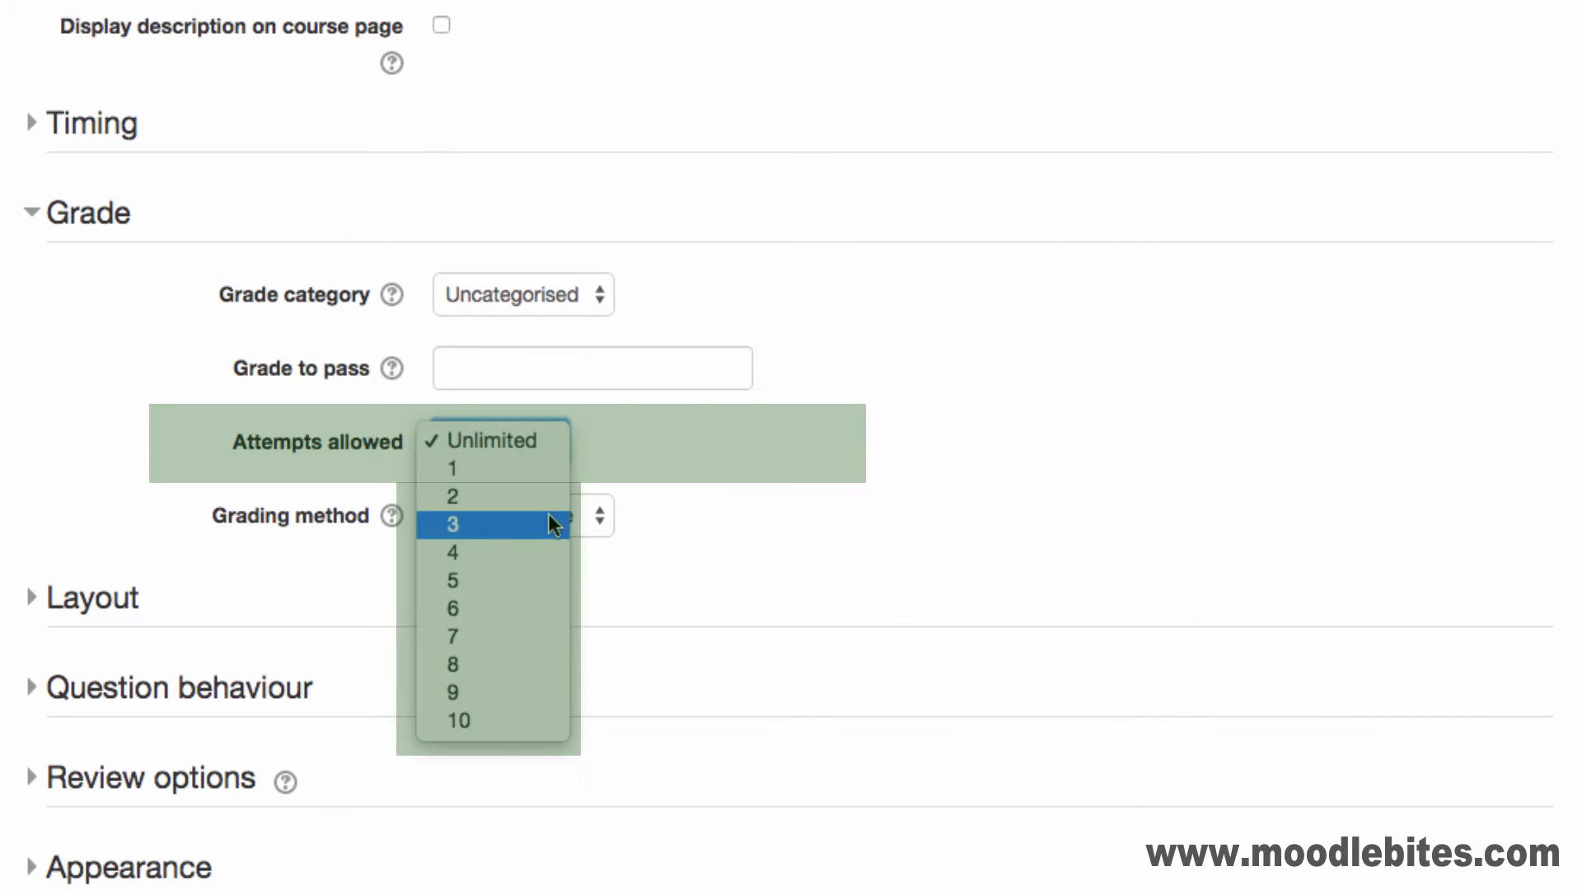
click(549, 522)
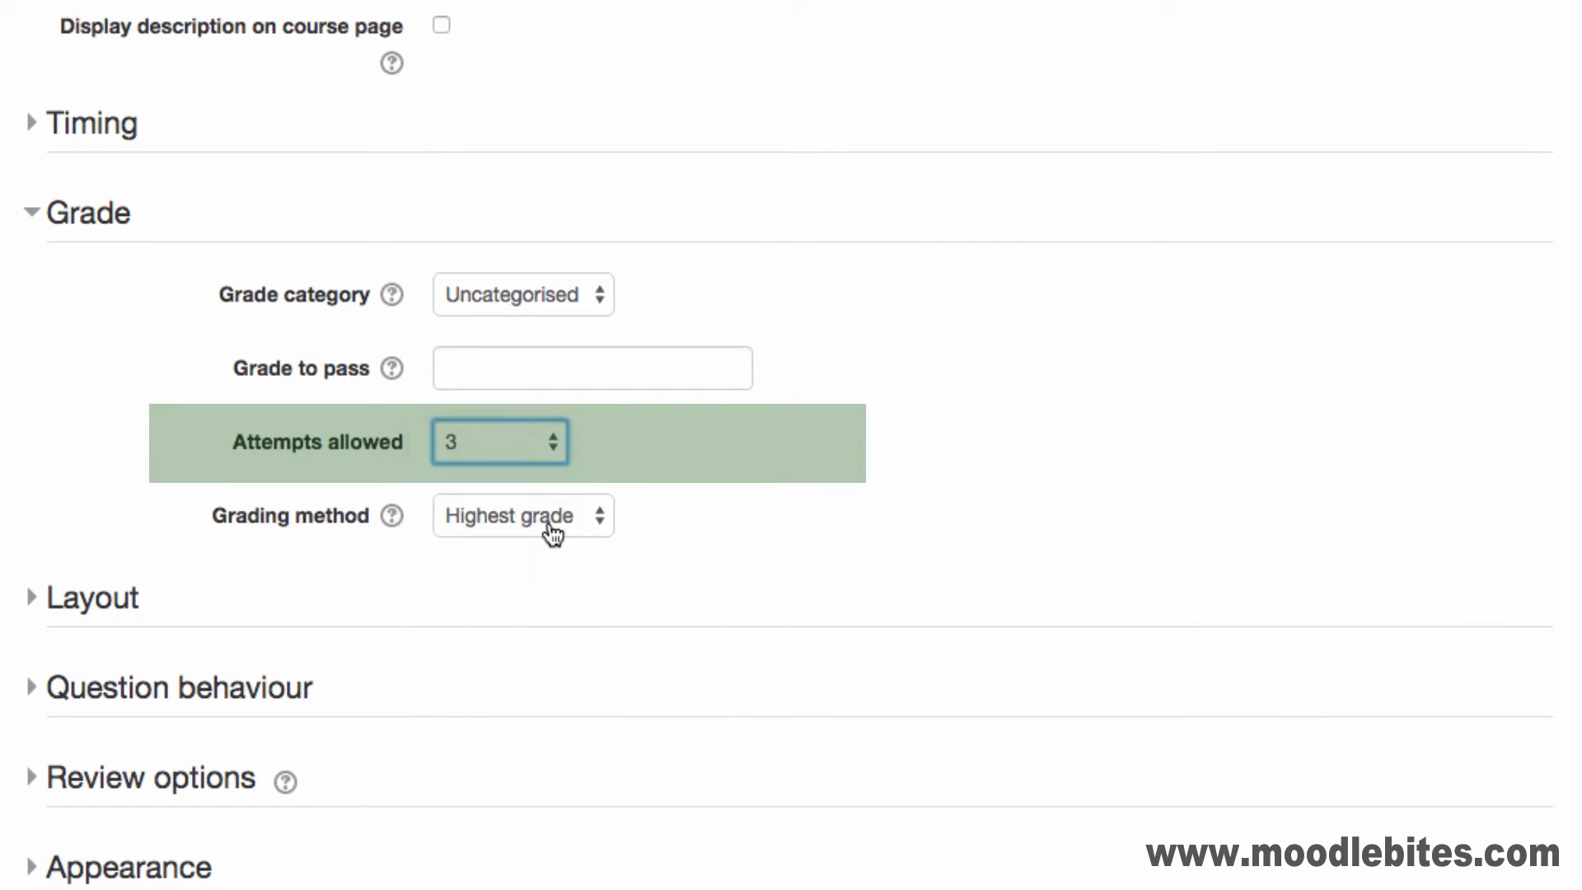
click(604, 519)
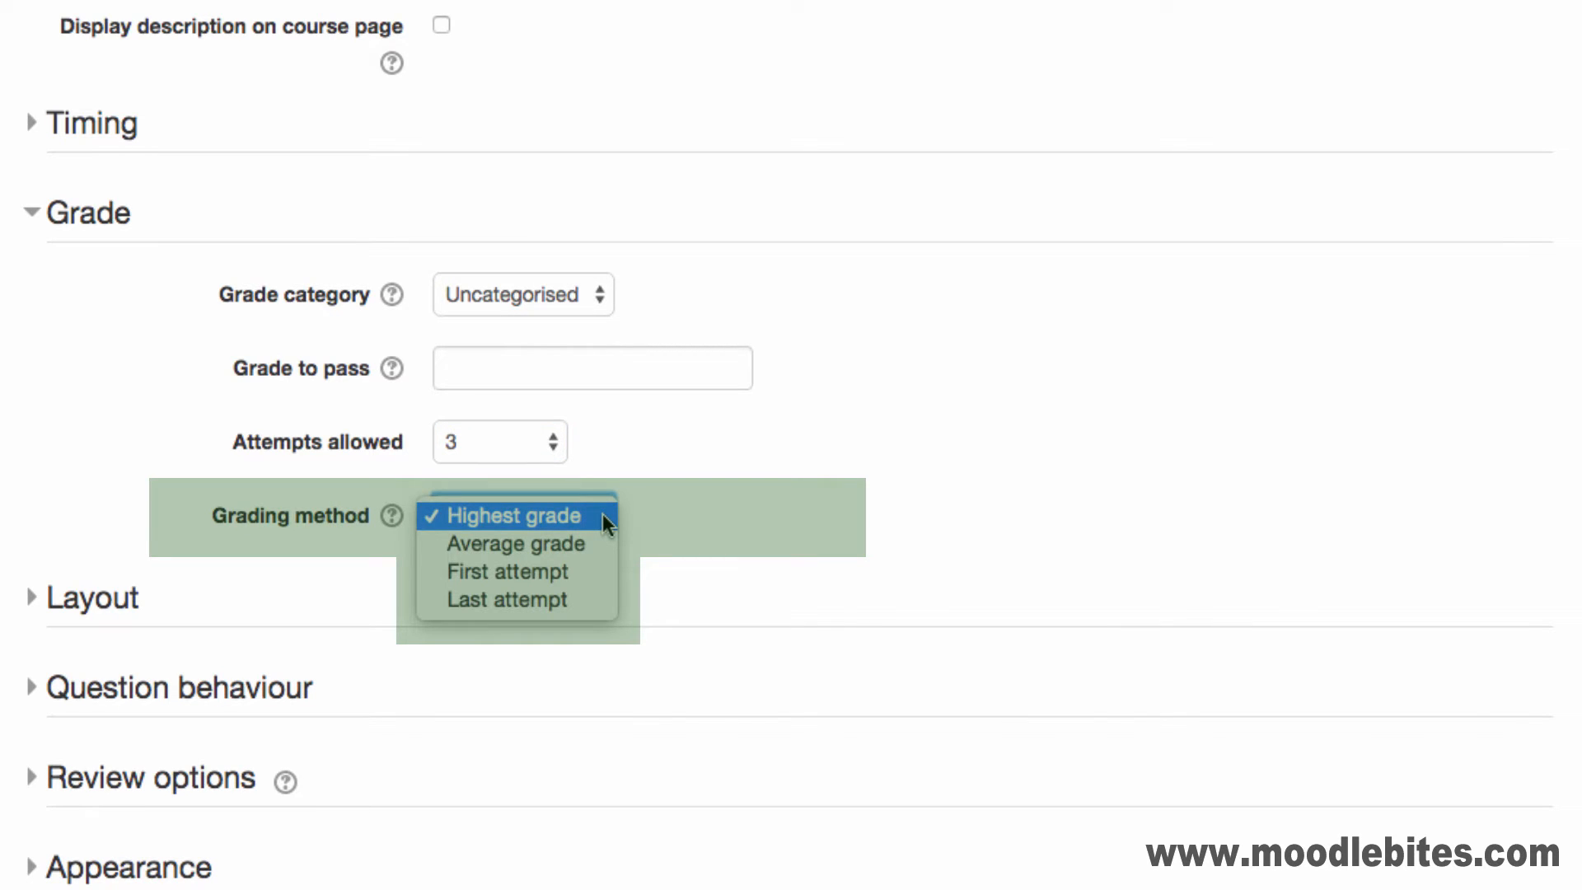
click(602, 512)
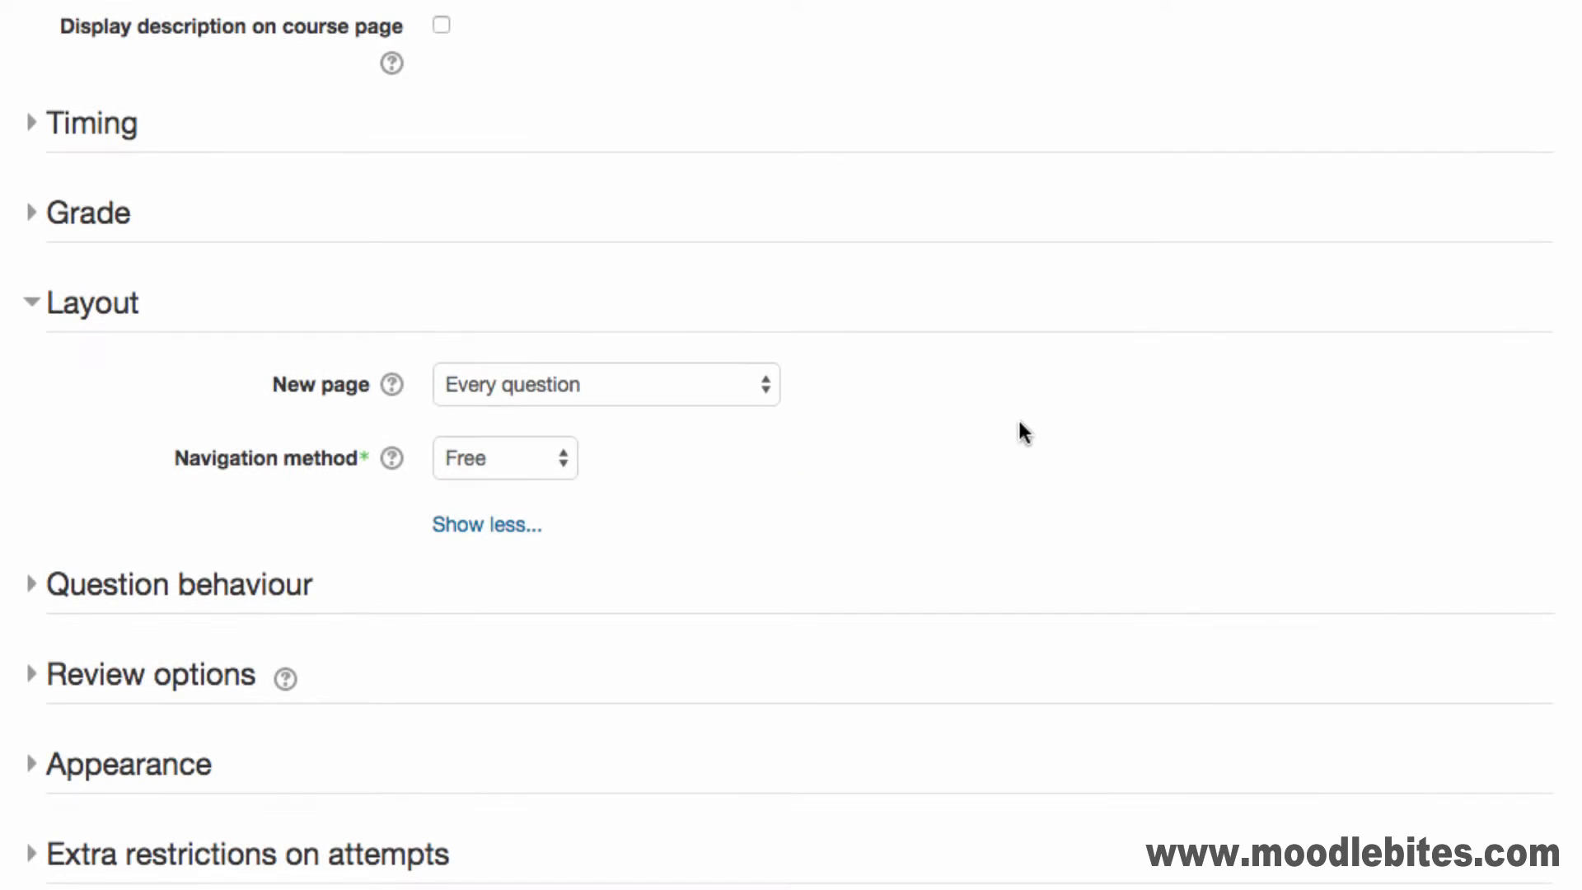
Start a new page every 3 questions and keep the navigation method as Free
click(766, 387)
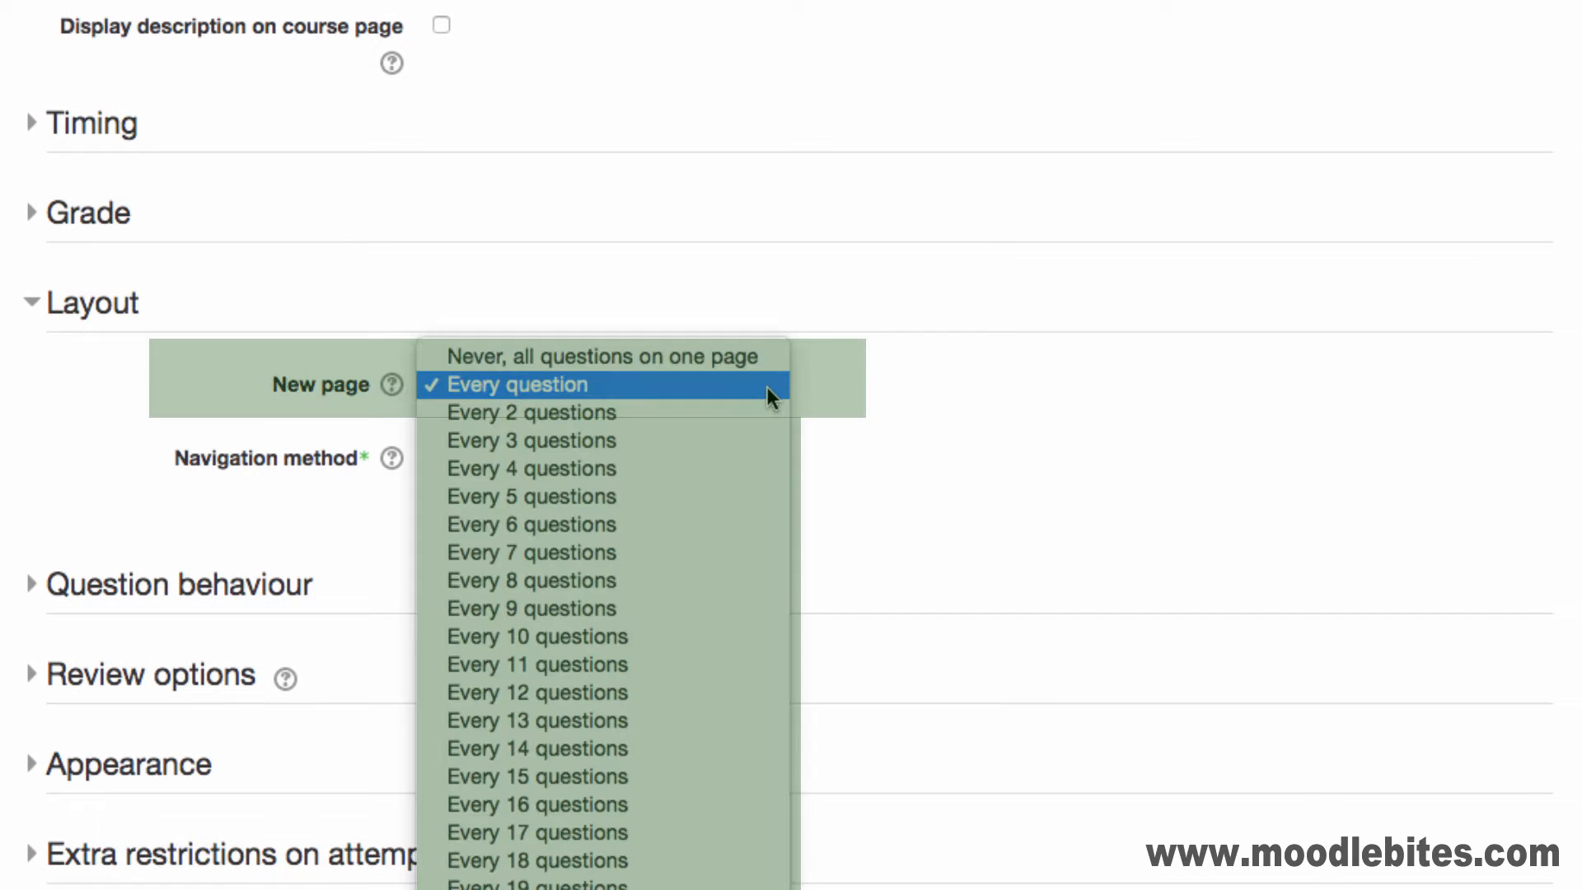
click(755, 437)
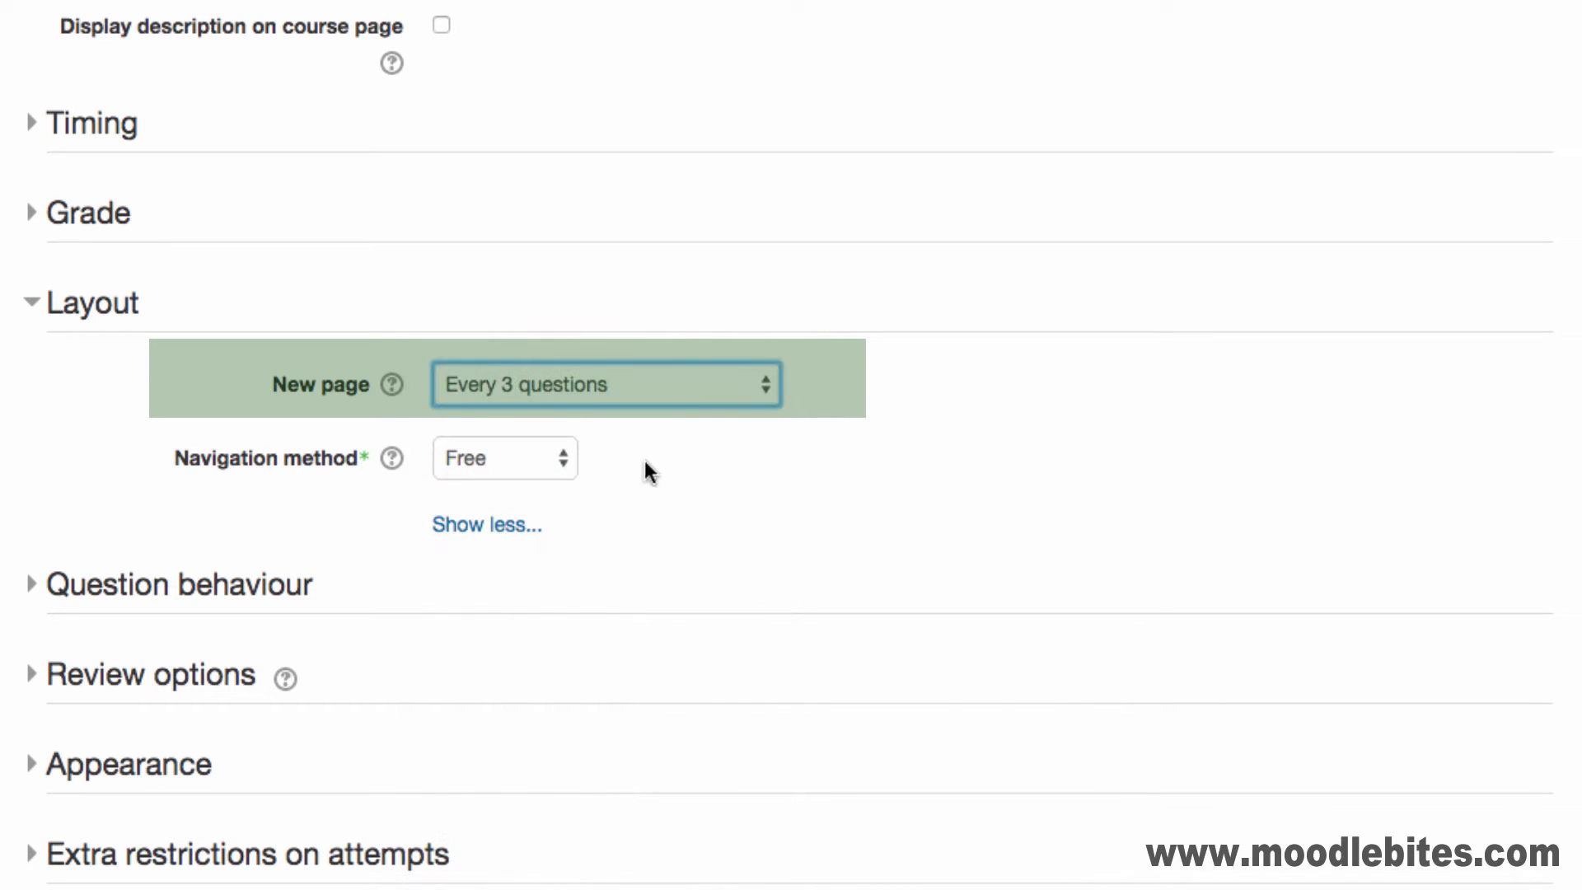
click(567, 463)
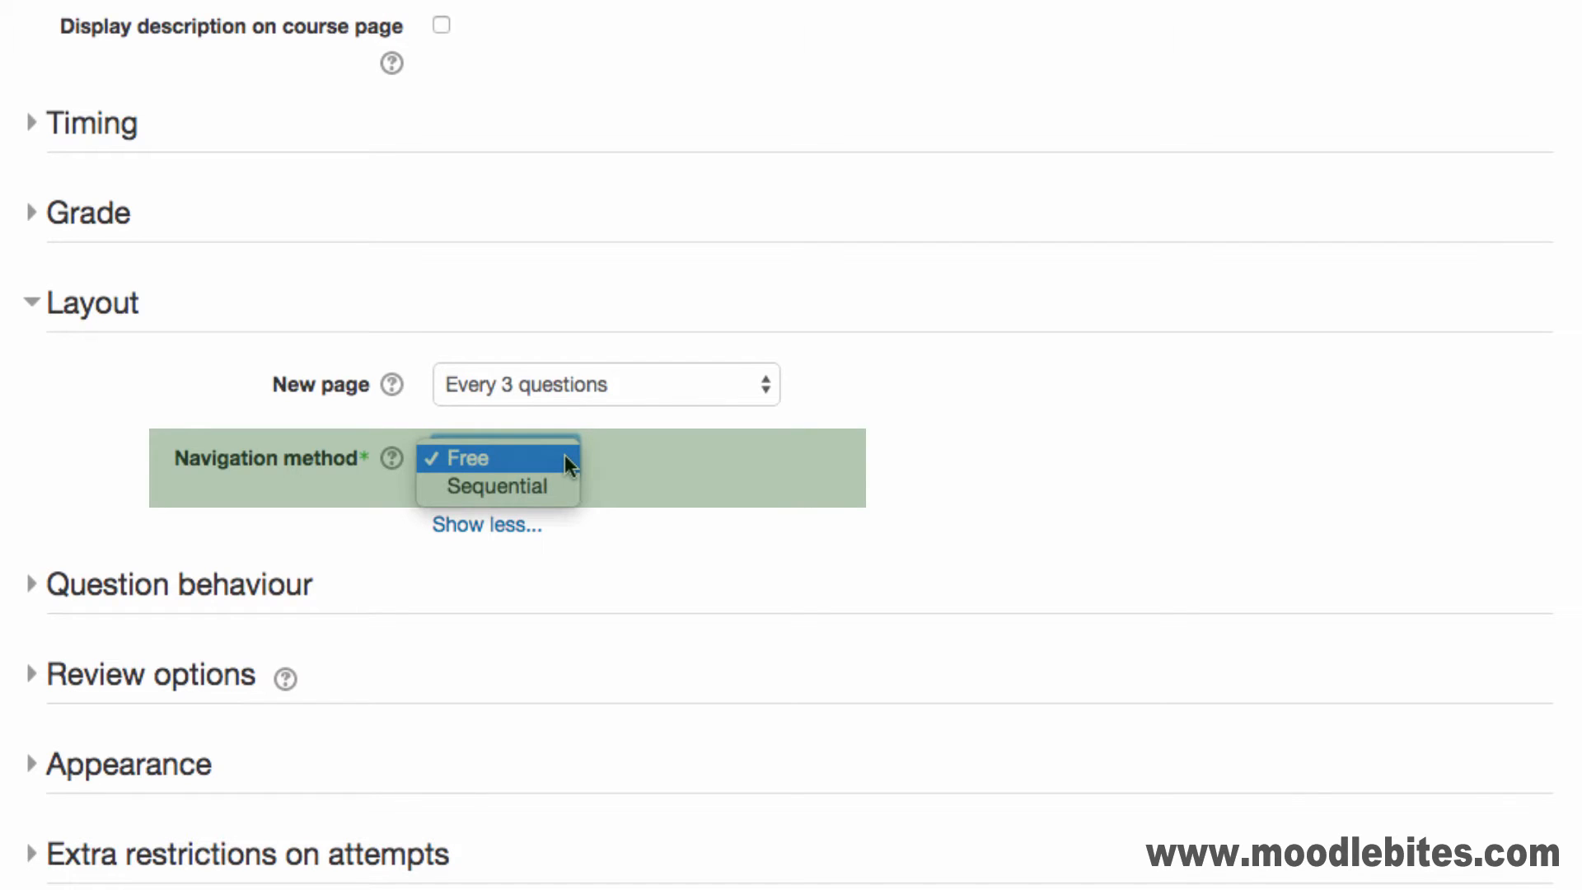
click(565, 458)
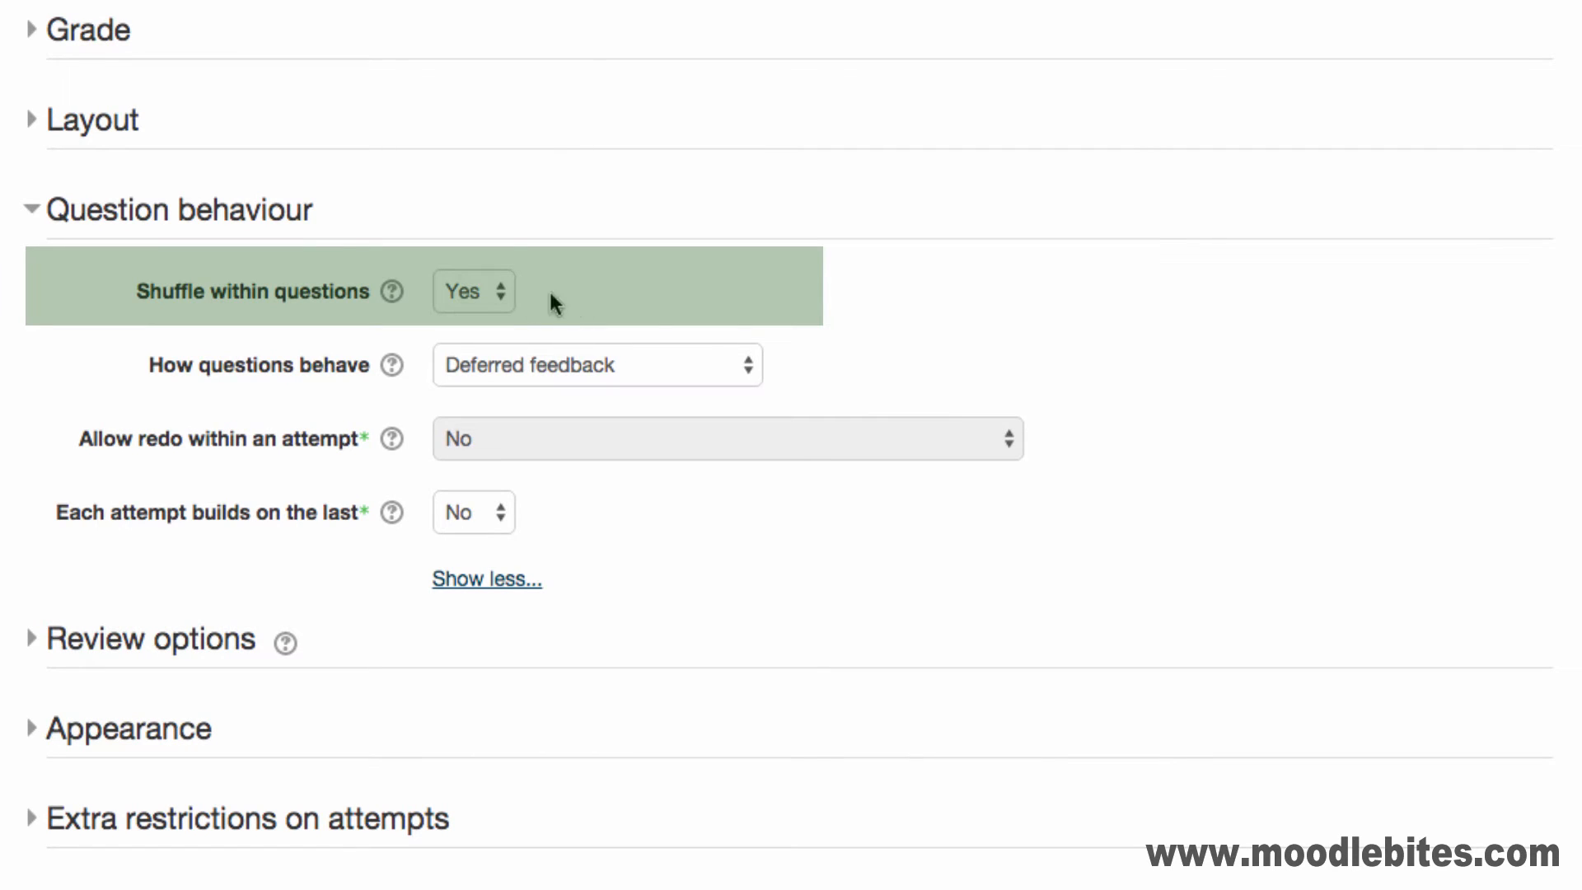
Keep Shuffle within questions at Yes and set how questions behave to Immediate feedback
click(502, 301)
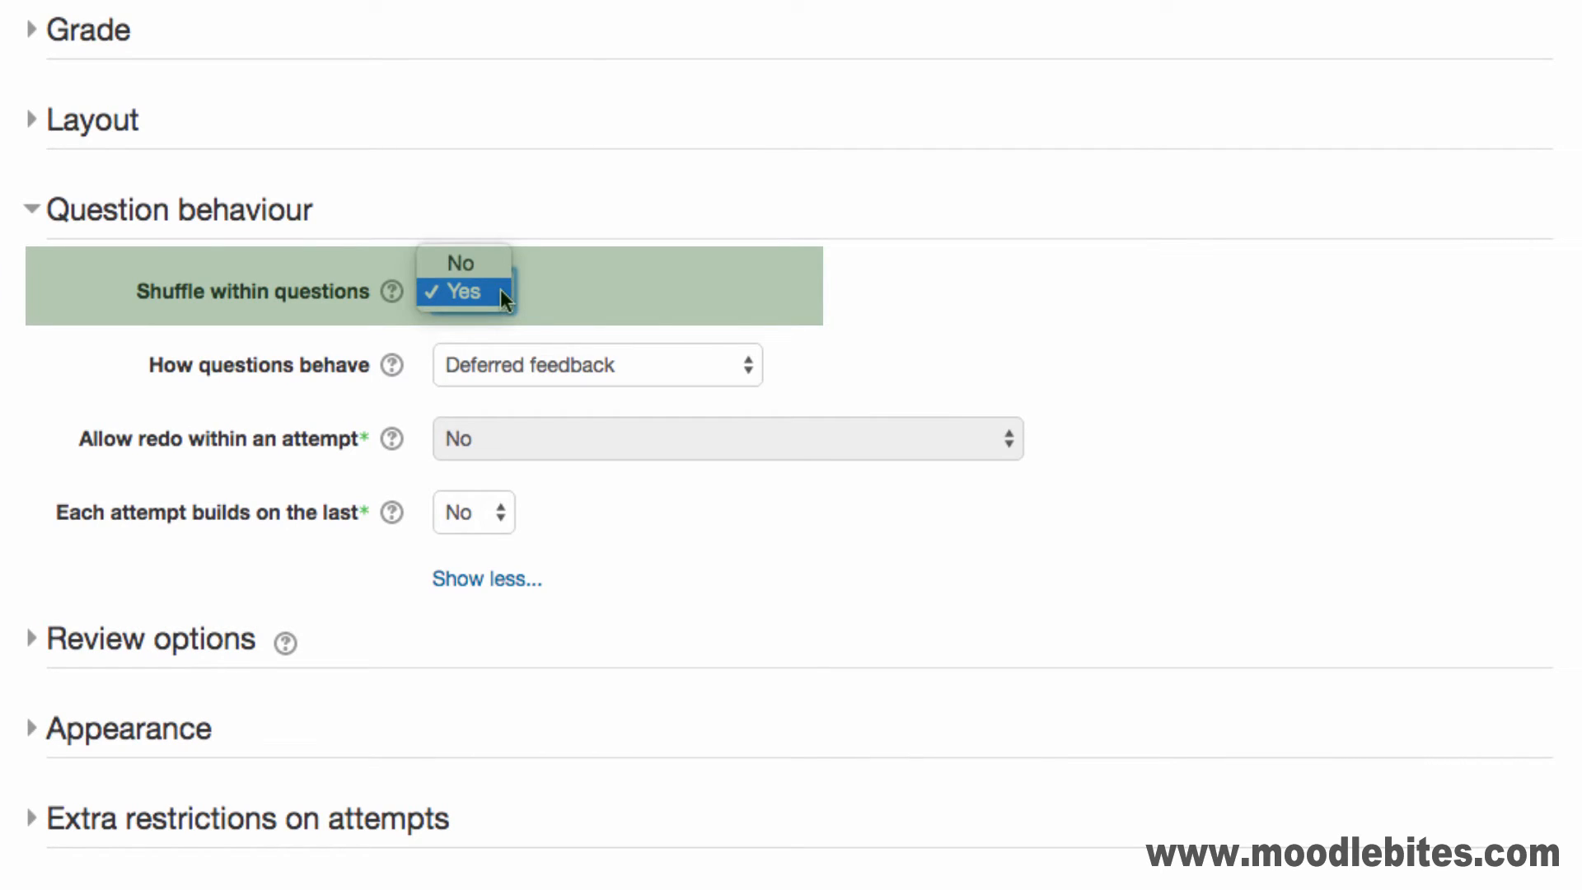
click(503, 294)
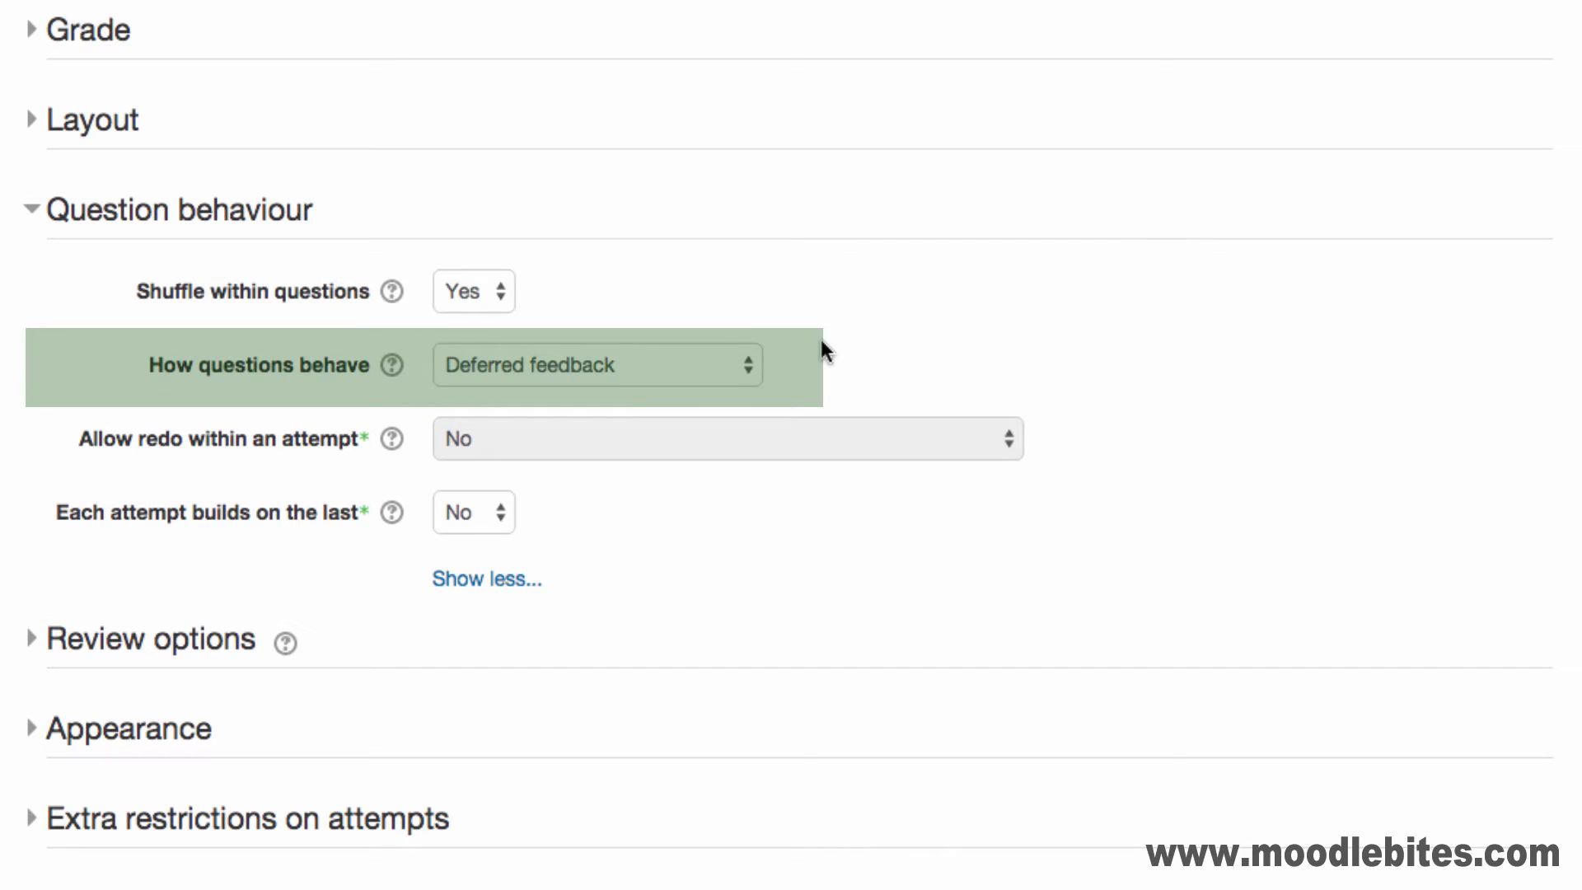
click(748, 365)
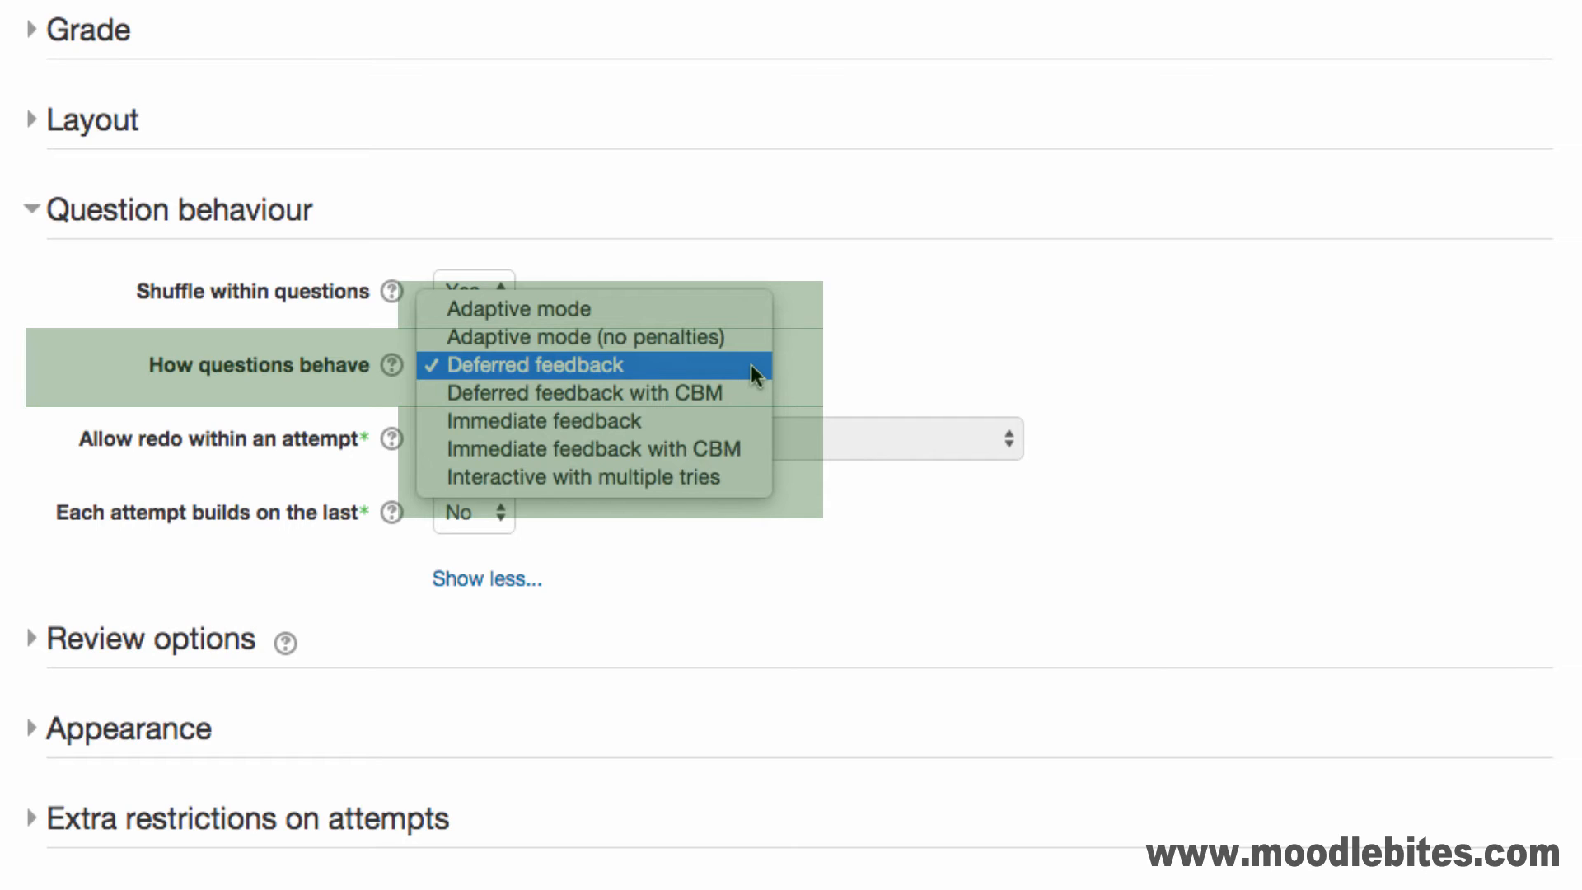
click(746, 421)
Keep Allow redo within an attempt at No and open the choices for Each attempt builds on the last
click(1010, 437)
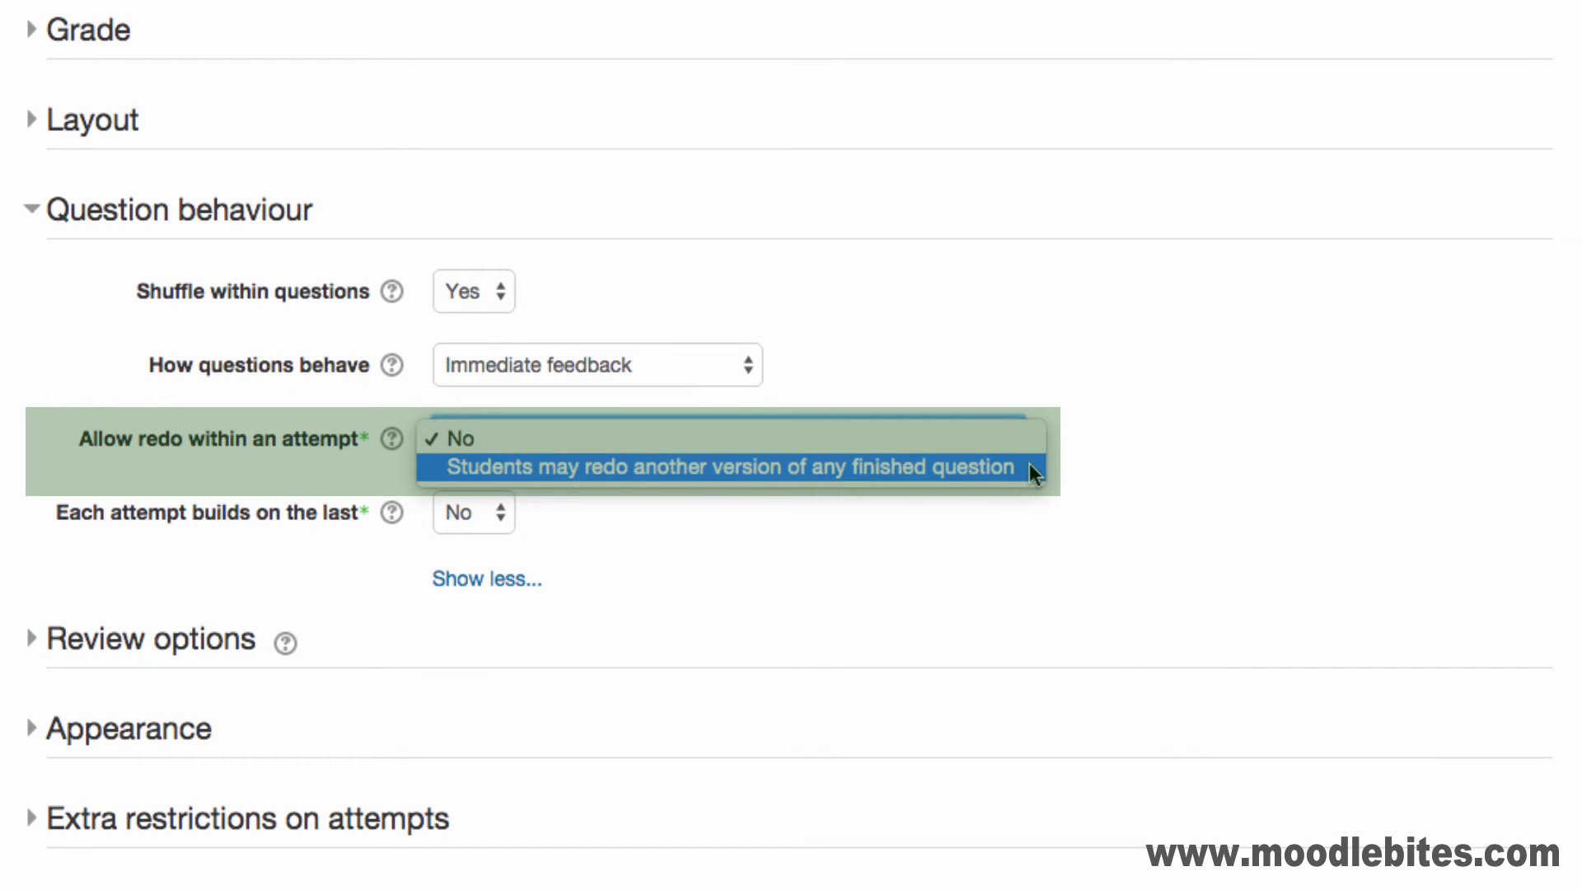
click(1030, 437)
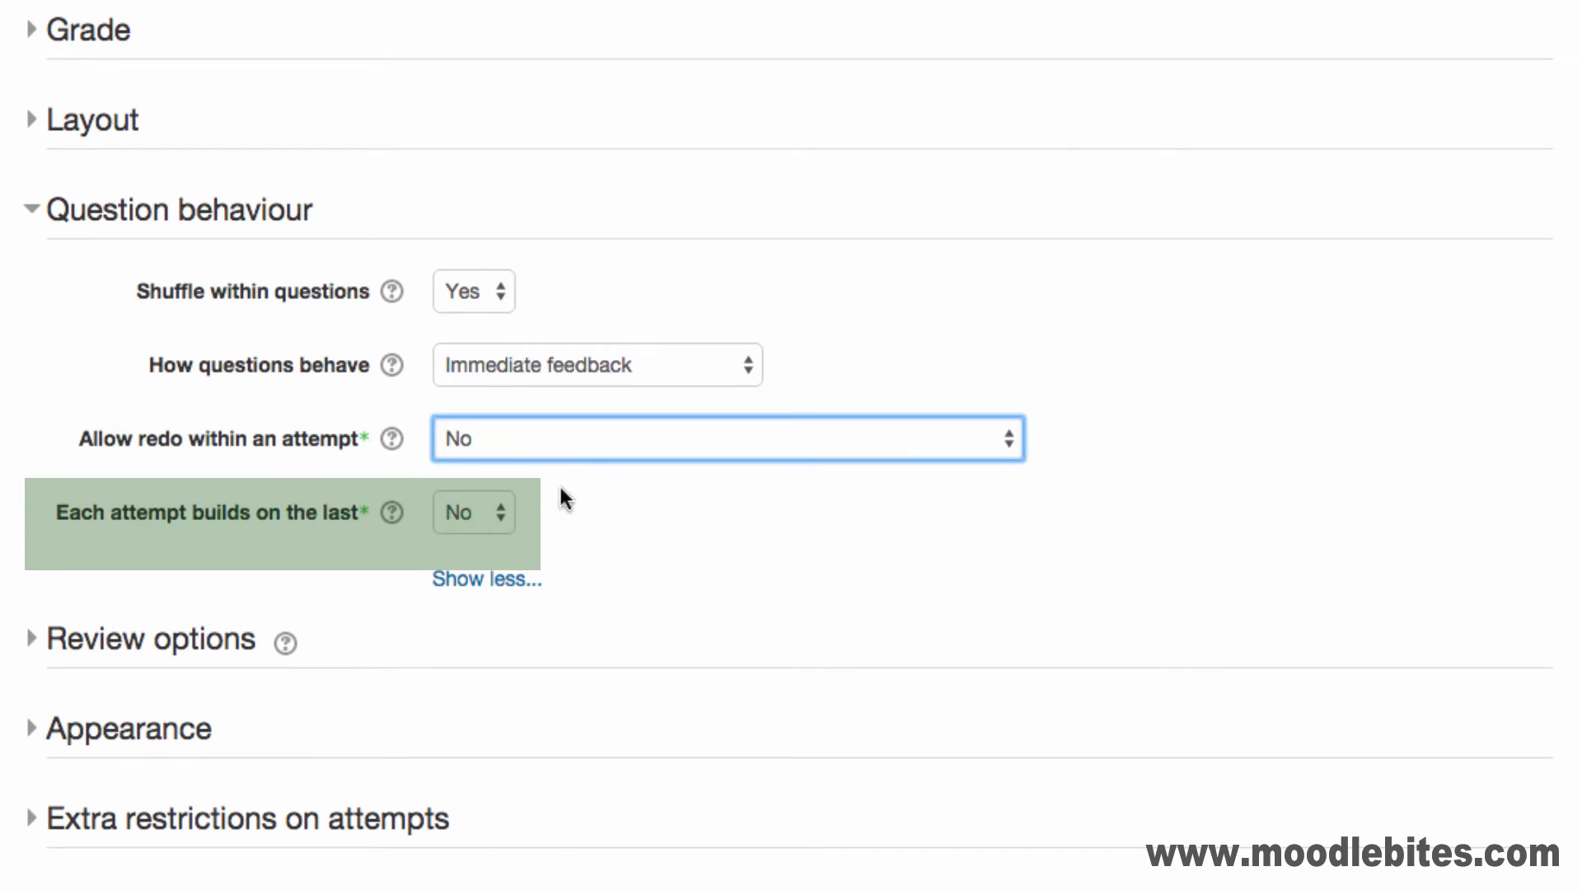
click(503, 509)
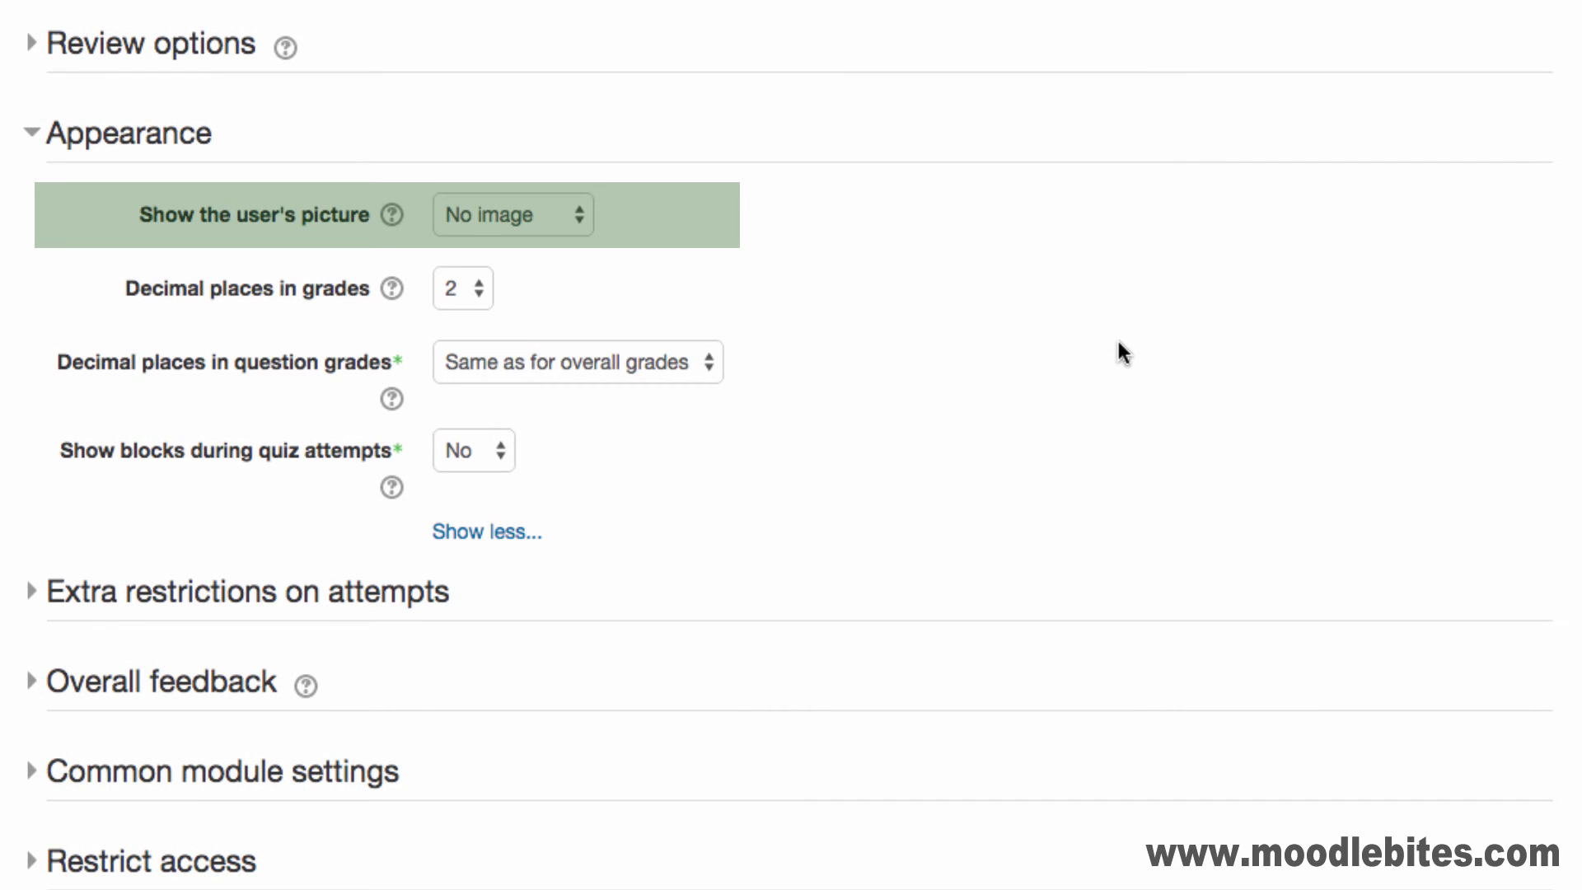
Show the user's picture as a small image and keep 2 decimal places in grades
click(589, 226)
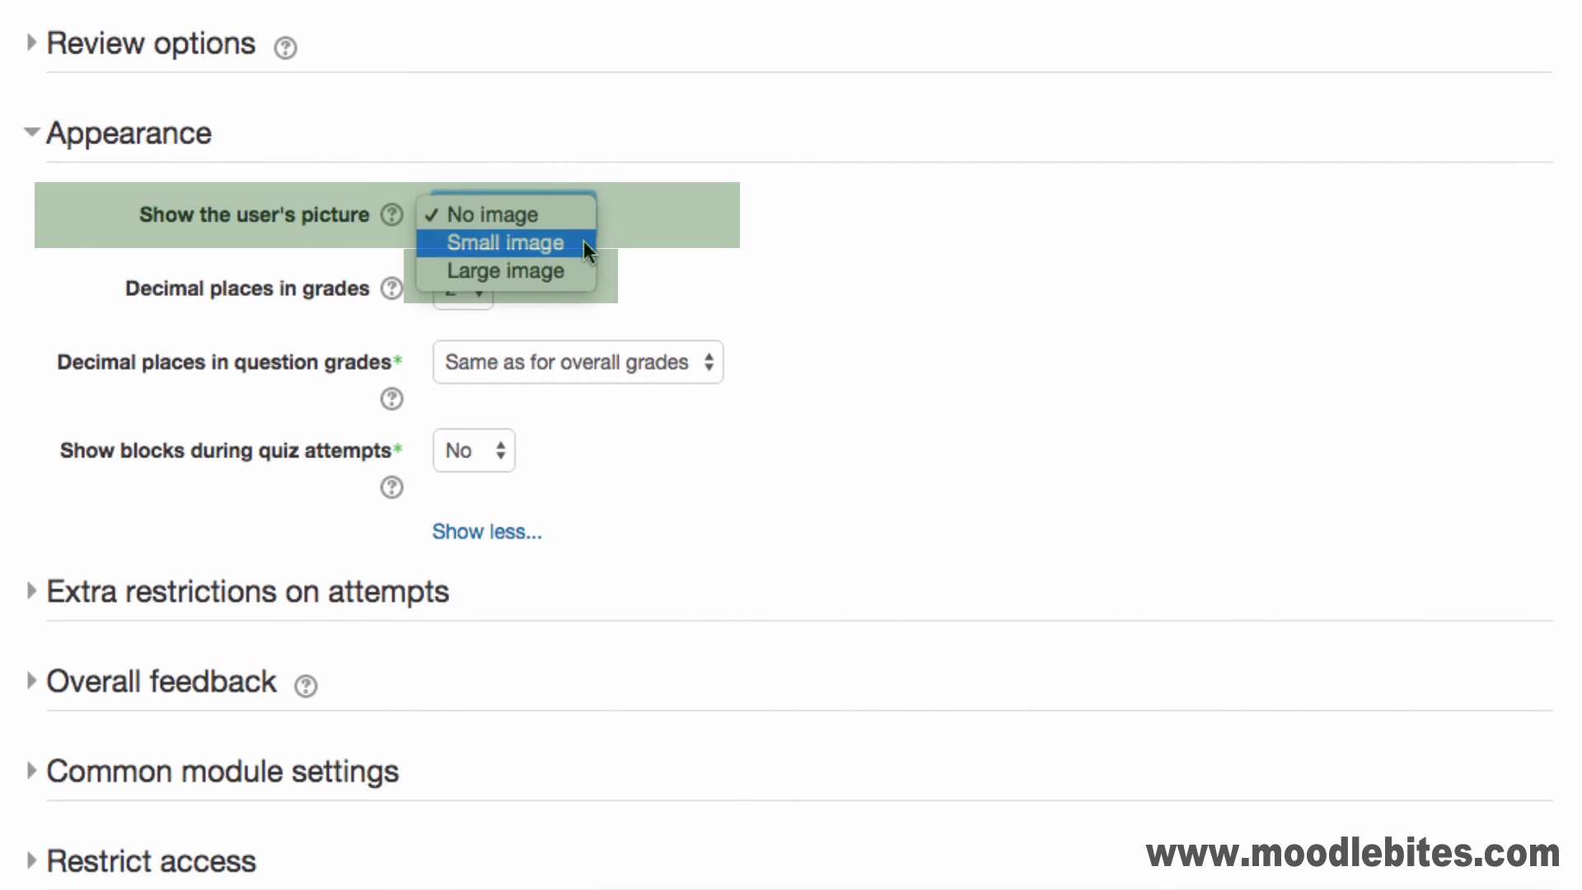
click(583, 240)
click(480, 301)
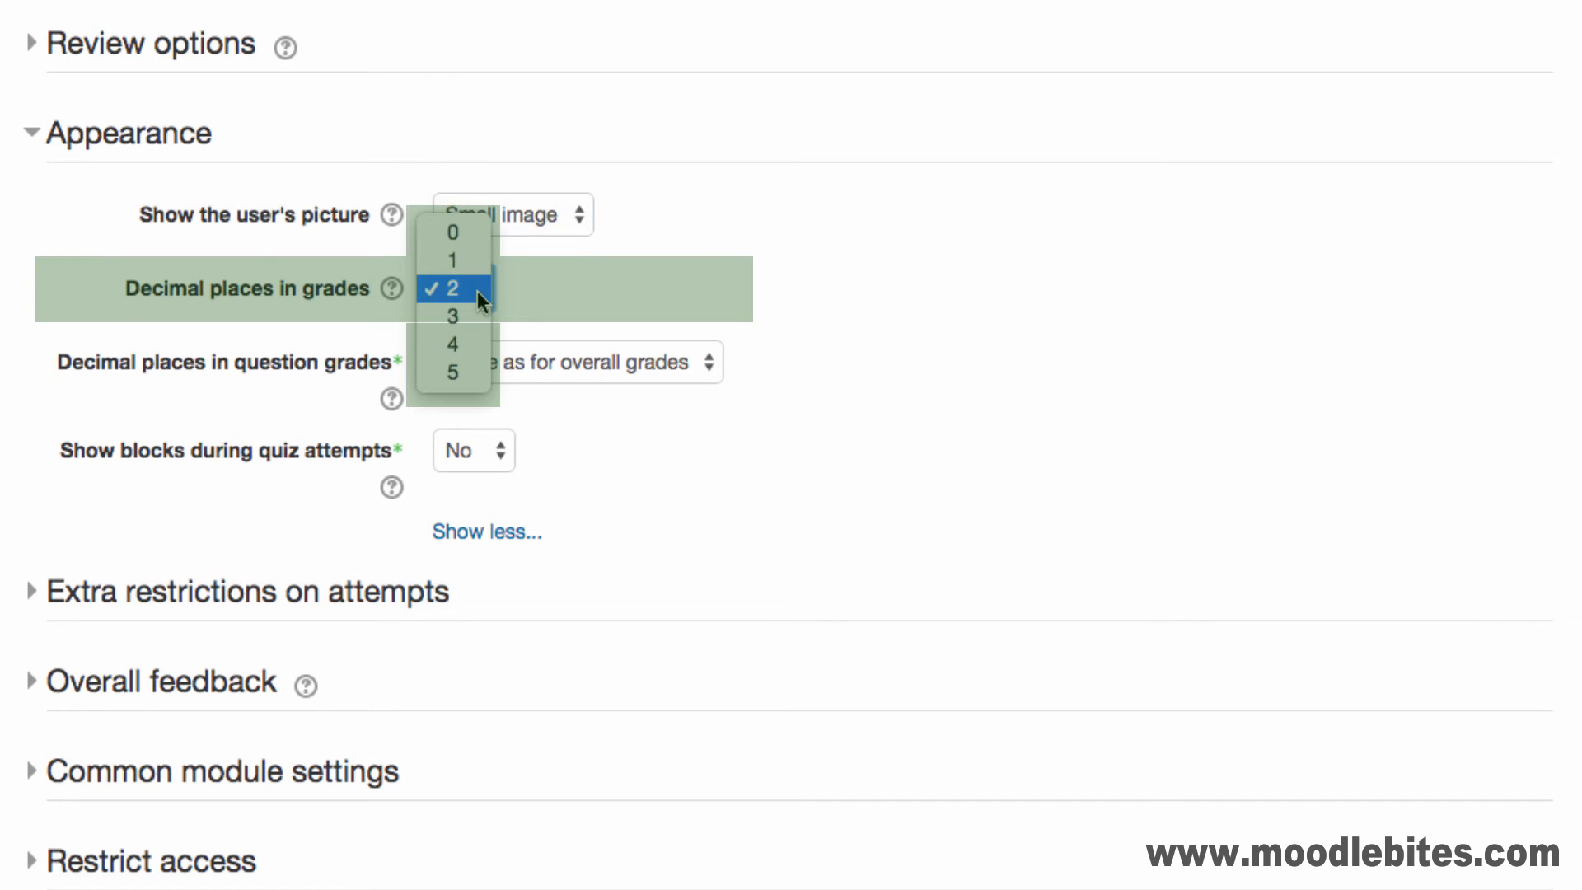
click(477, 290)
Keep question grade decimals the same as for overall grades and leave Show blocks during quiz attempts at No
click(705, 363)
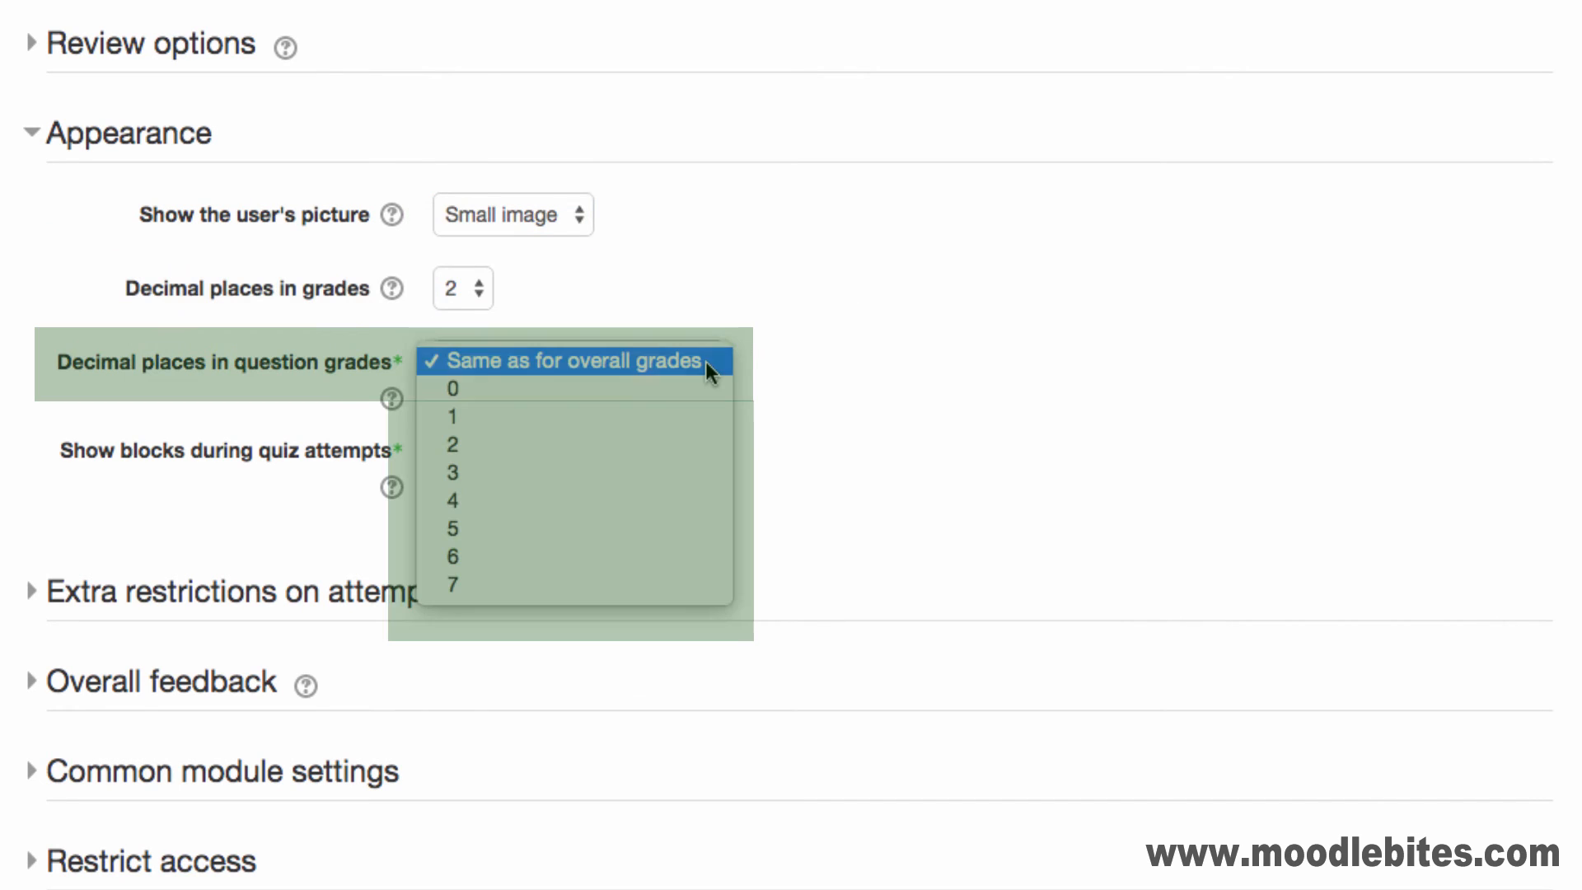
click(705, 361)
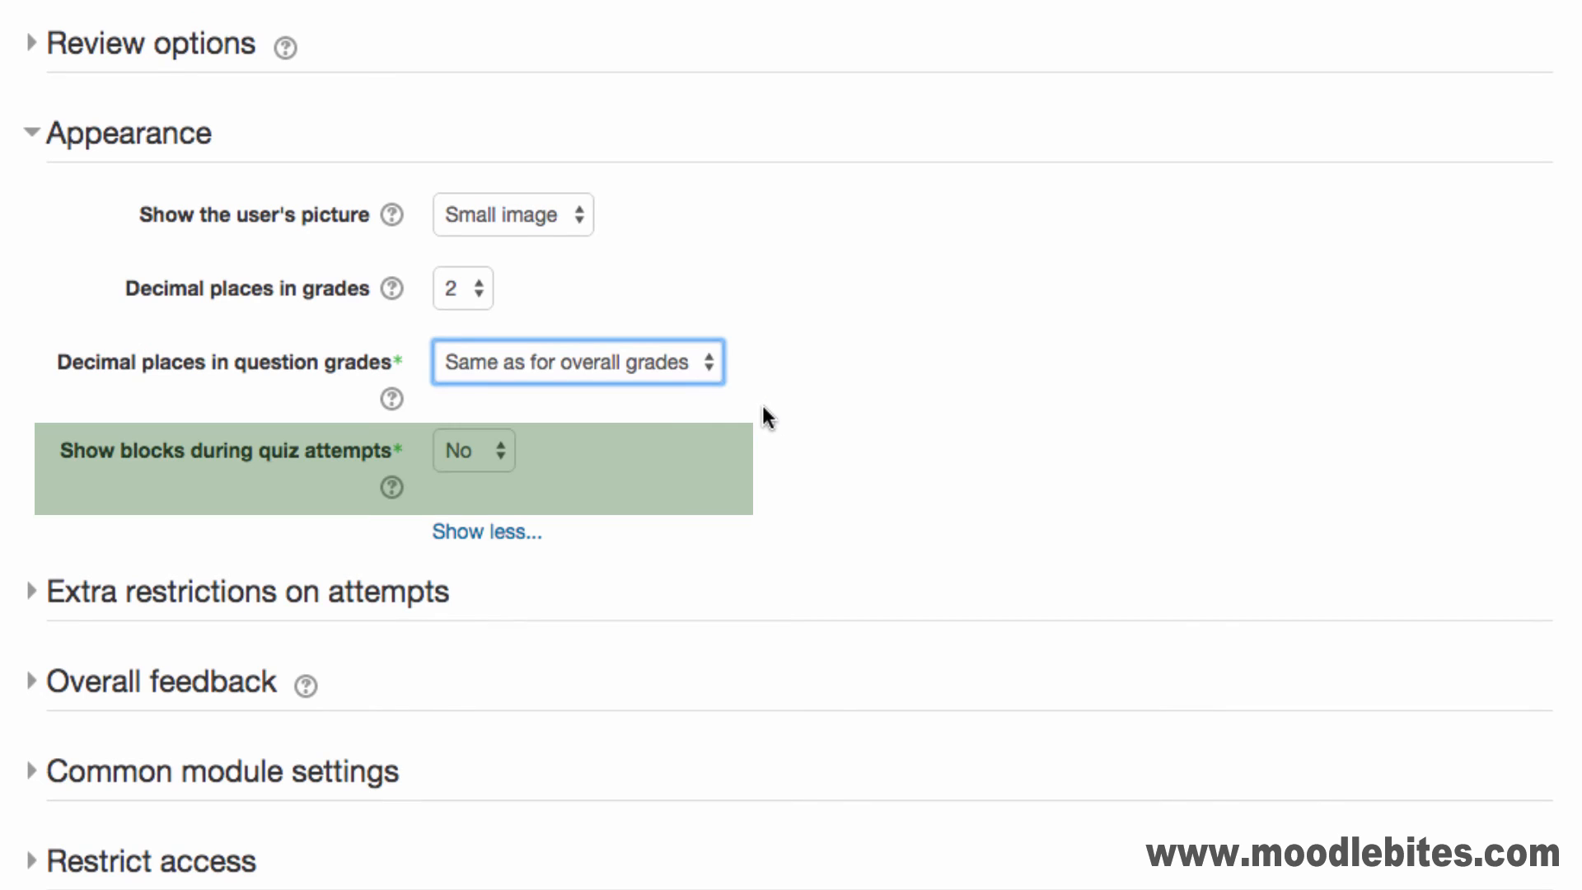
click(502, 462)
click(501, 451)
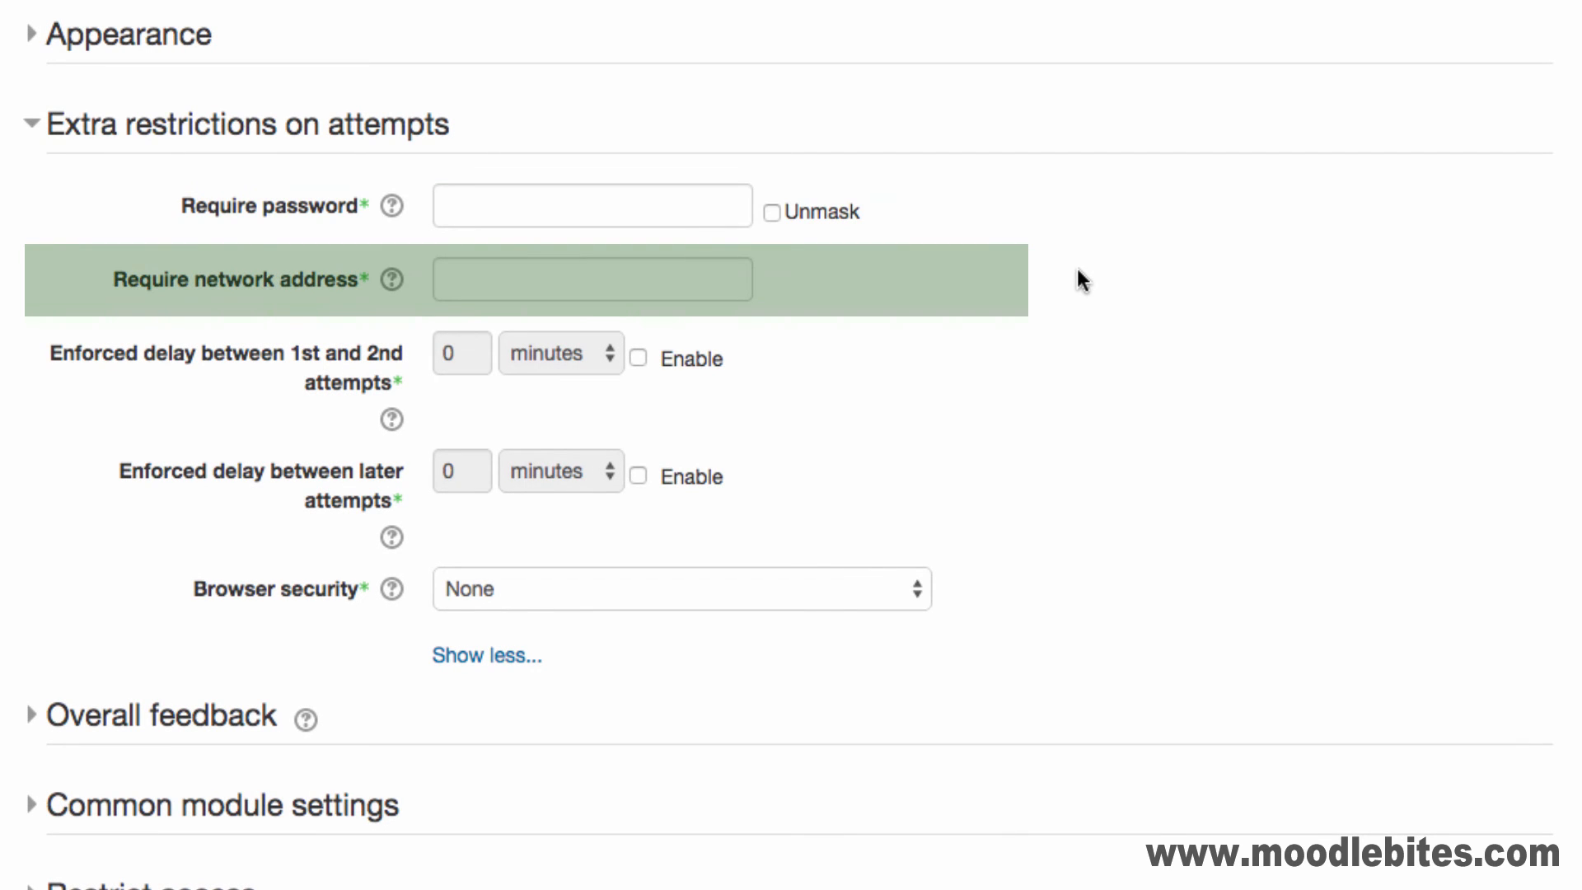
Enable the enforced delay between the 1st and 2nd attempts and set it to 1 hour
click(639, 357)
click(598, 357)
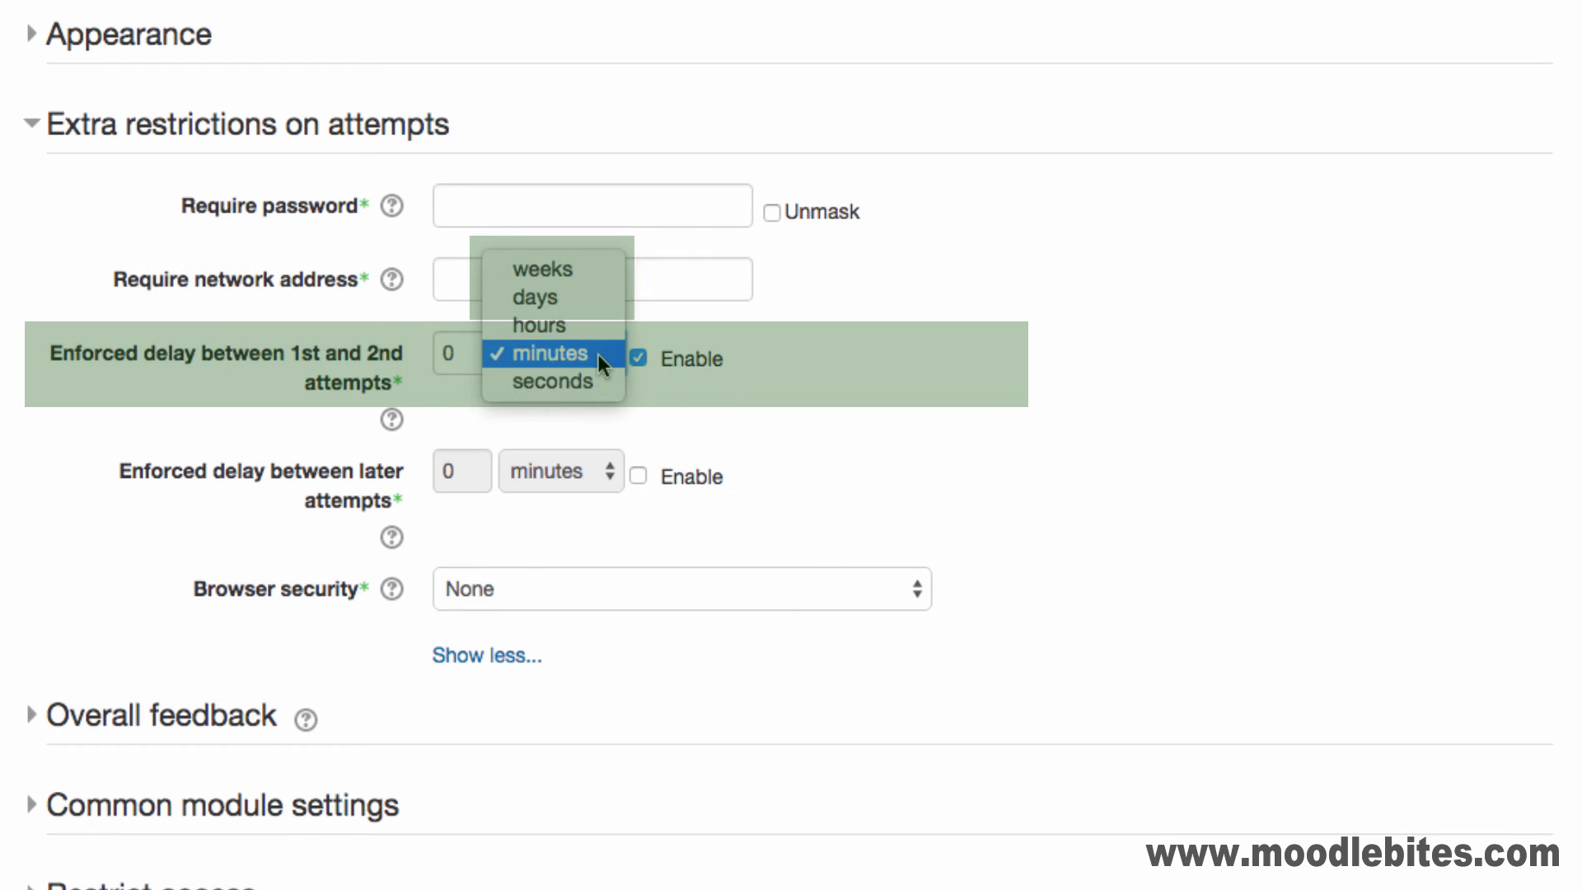
click(592, 323)
key(shift+Tab)
text(1)
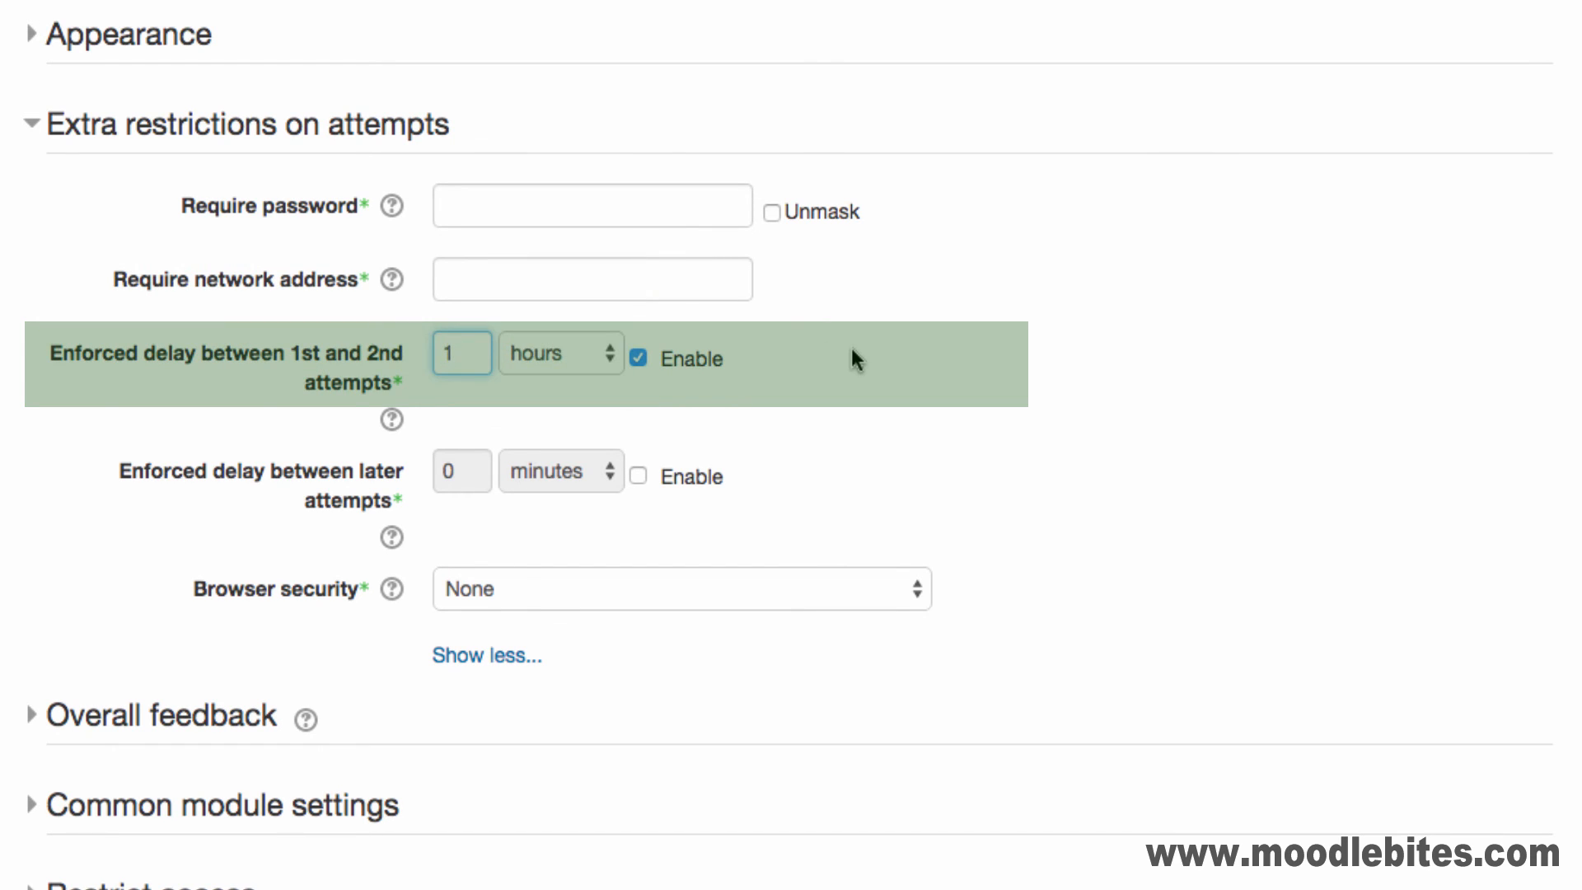
click(852, 348)
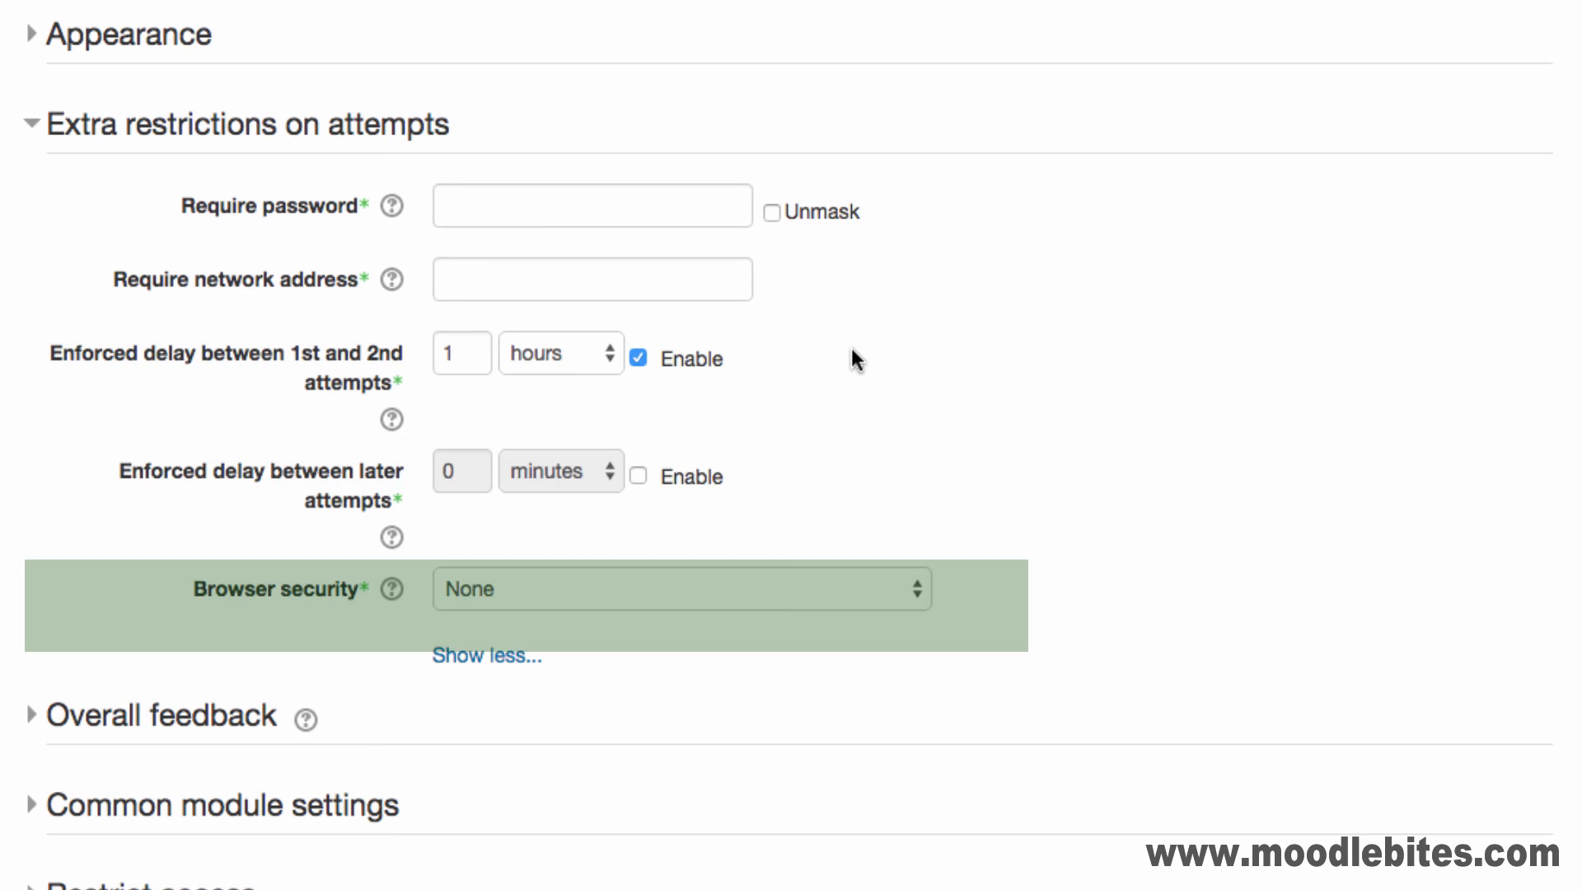
Keep Browser security at None, then save the quiz settings and display the quiz
click(912, 585)
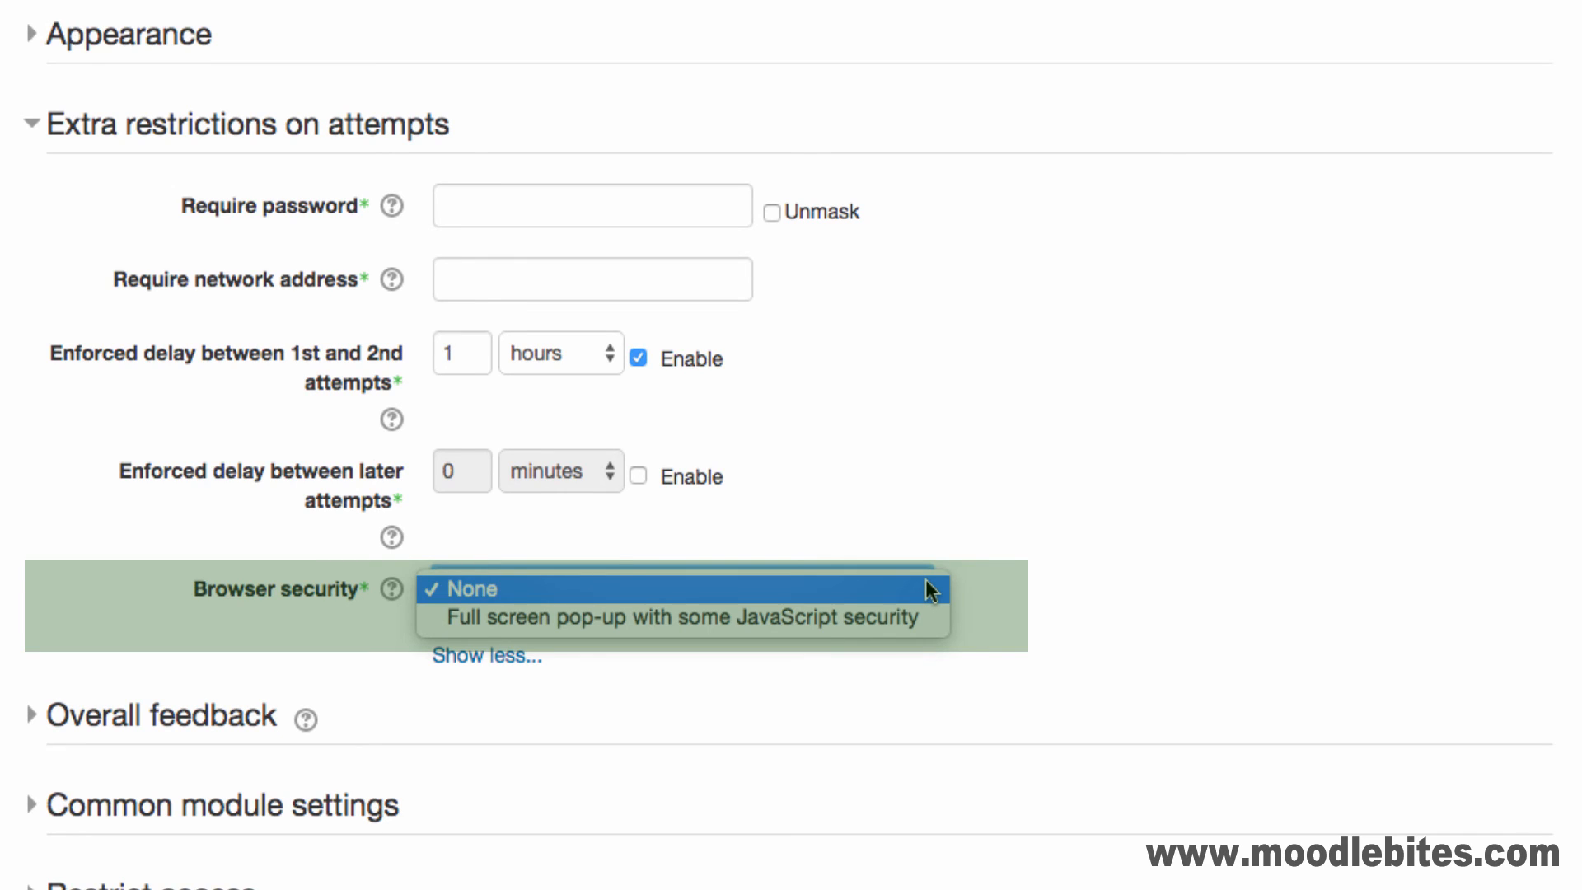
click(926, 581)
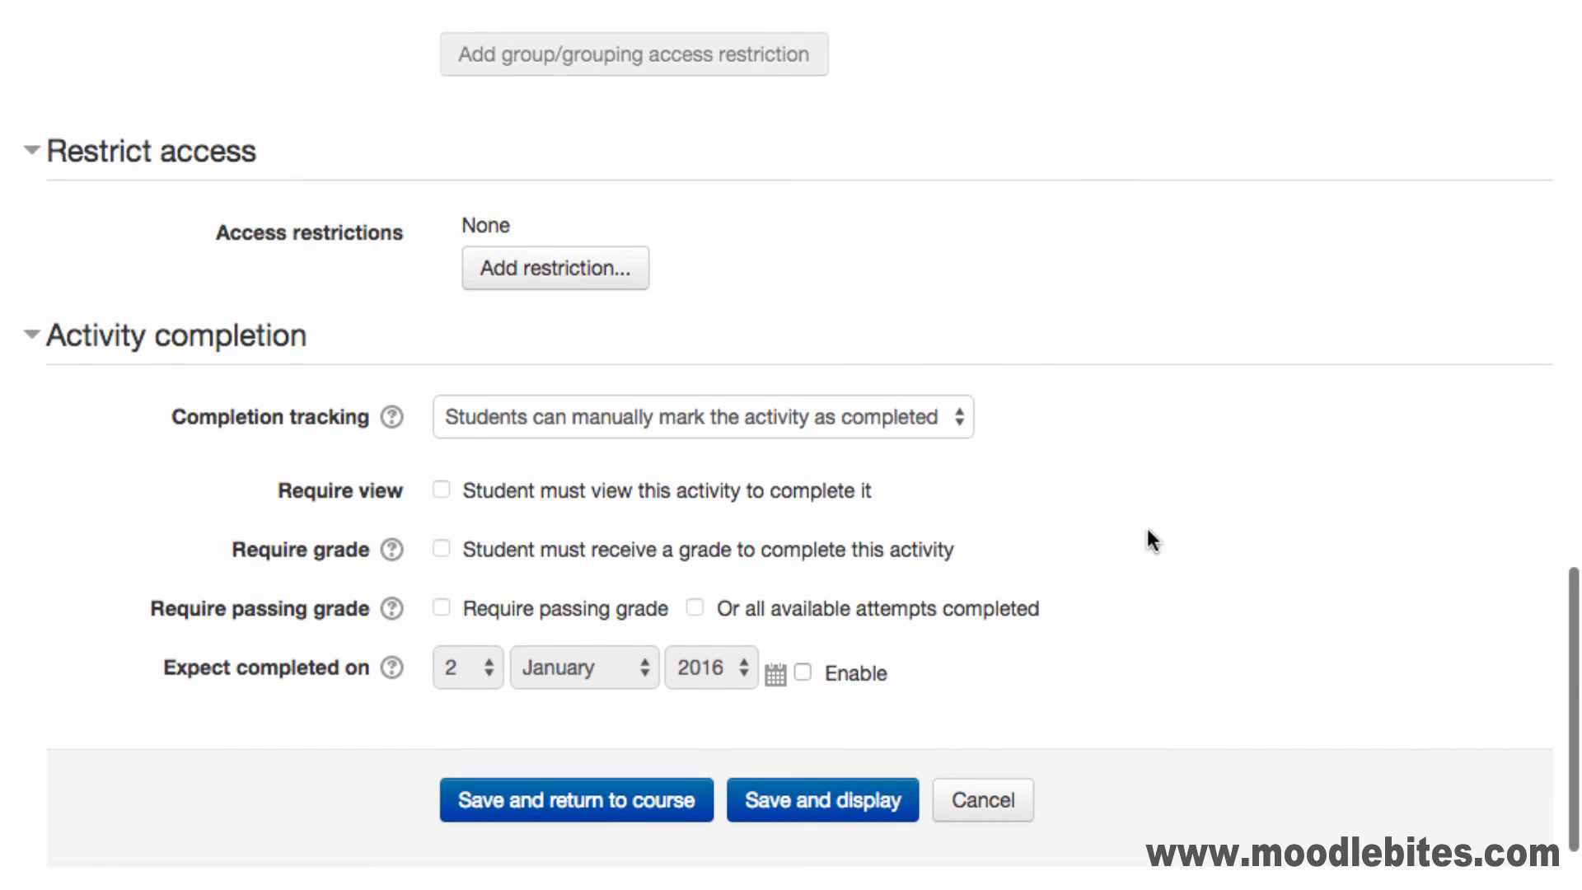
click(832, 806)
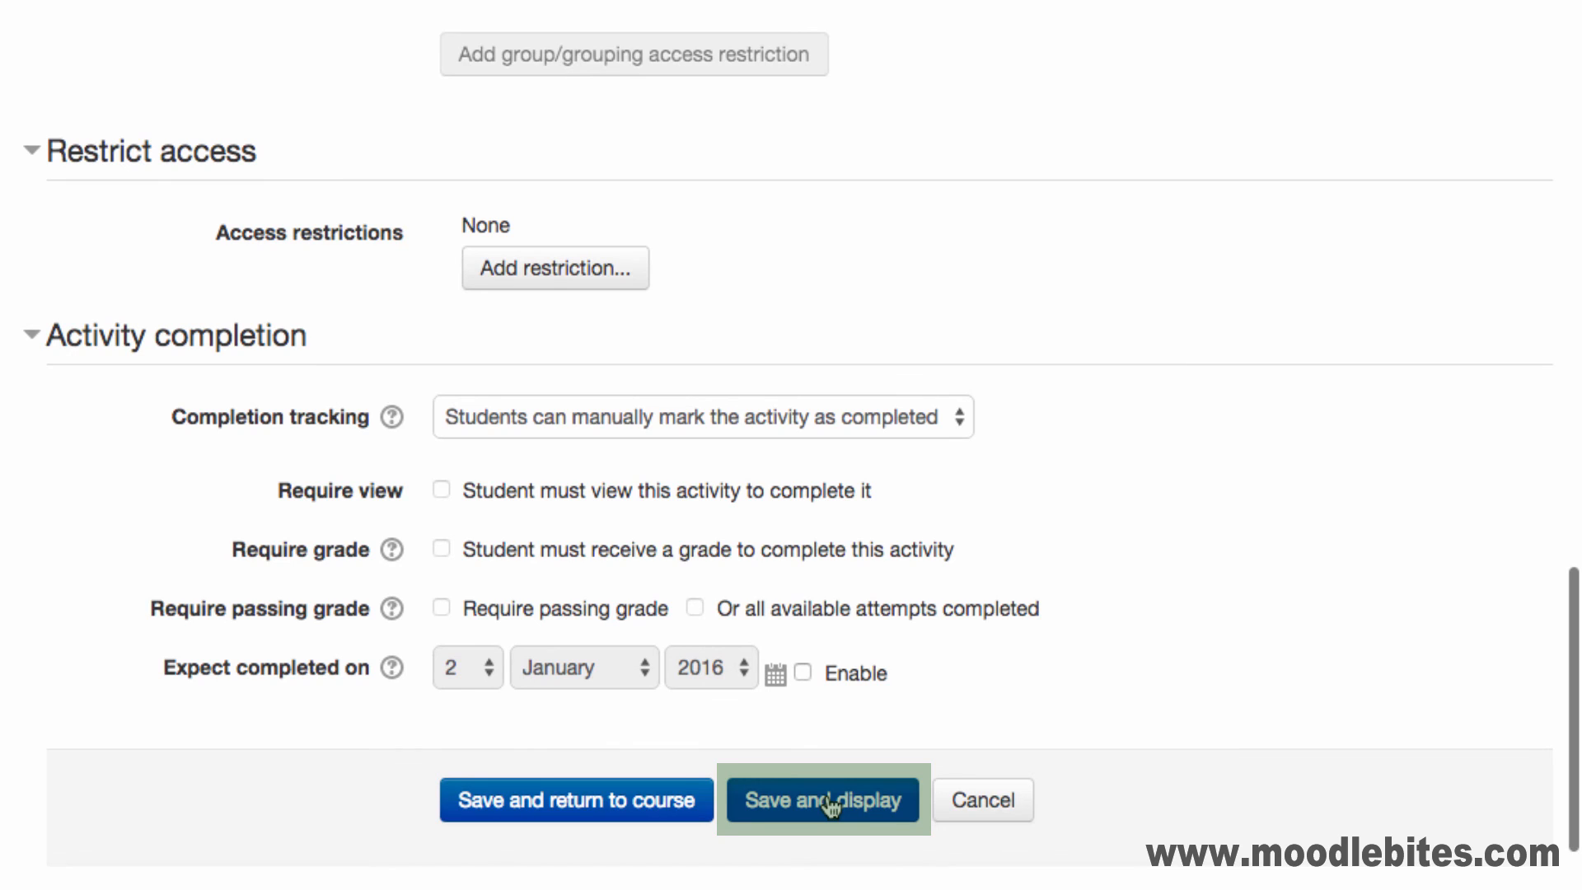